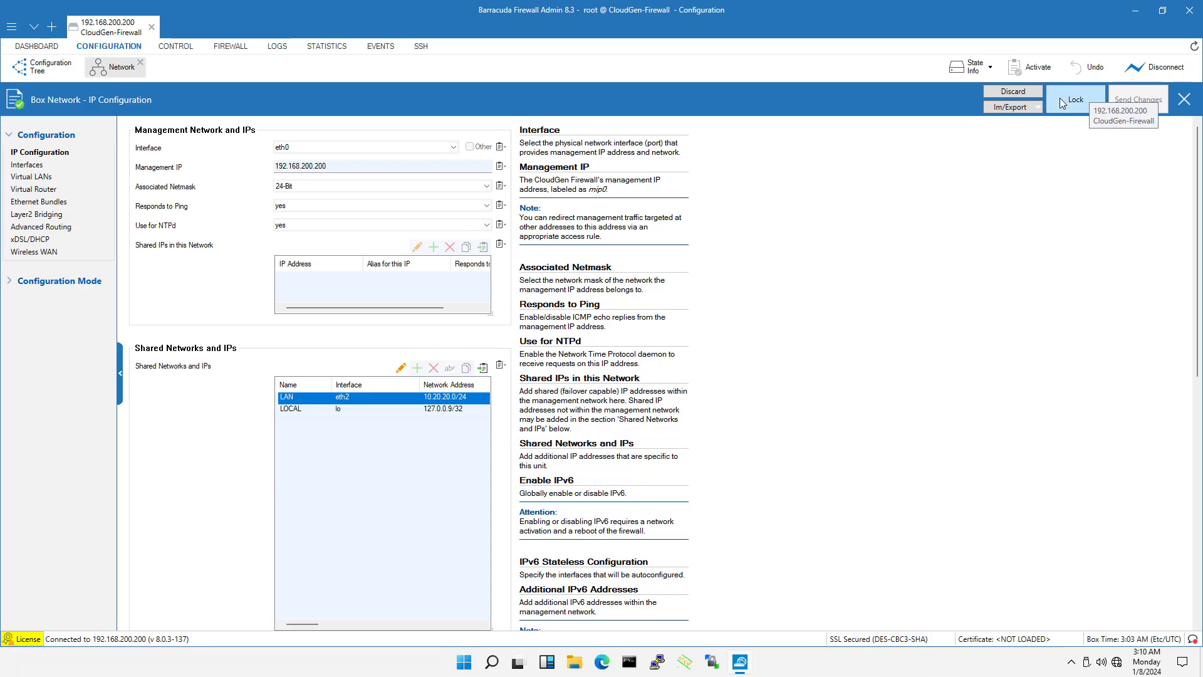
Lock the IP configuration for editing and add a shared network named WAN
{"action": "left_click", "coordinate": [1068, 101]}
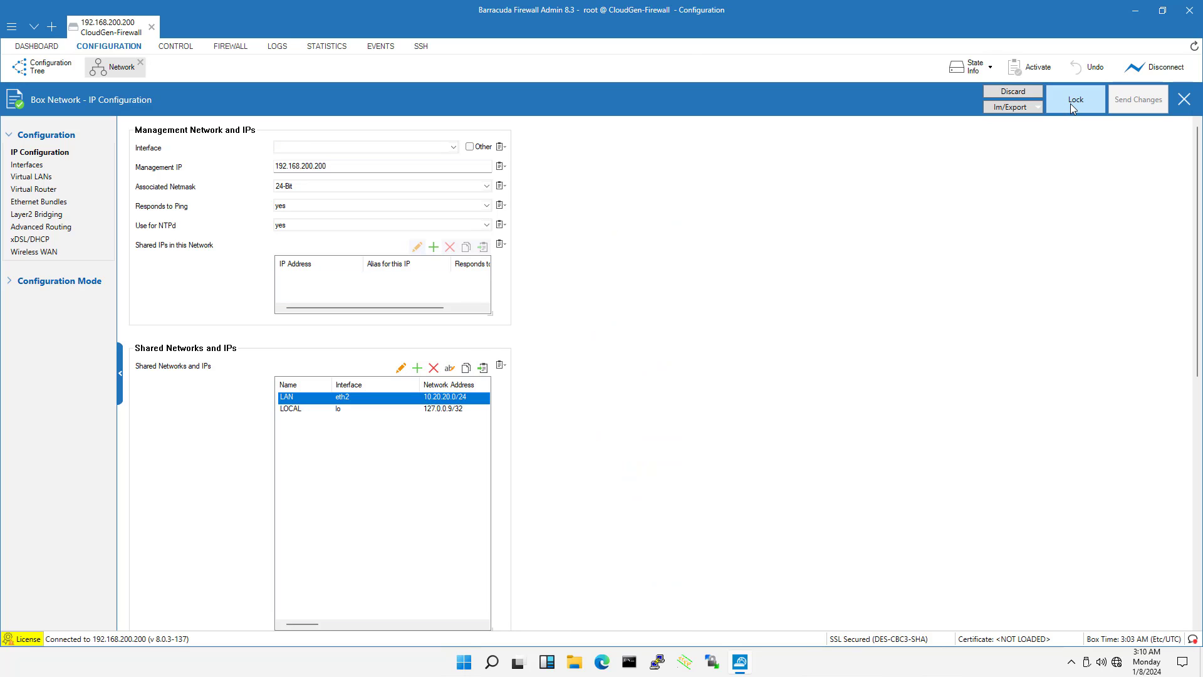
{"action": "left_click", "coordinate": [416, 368]}
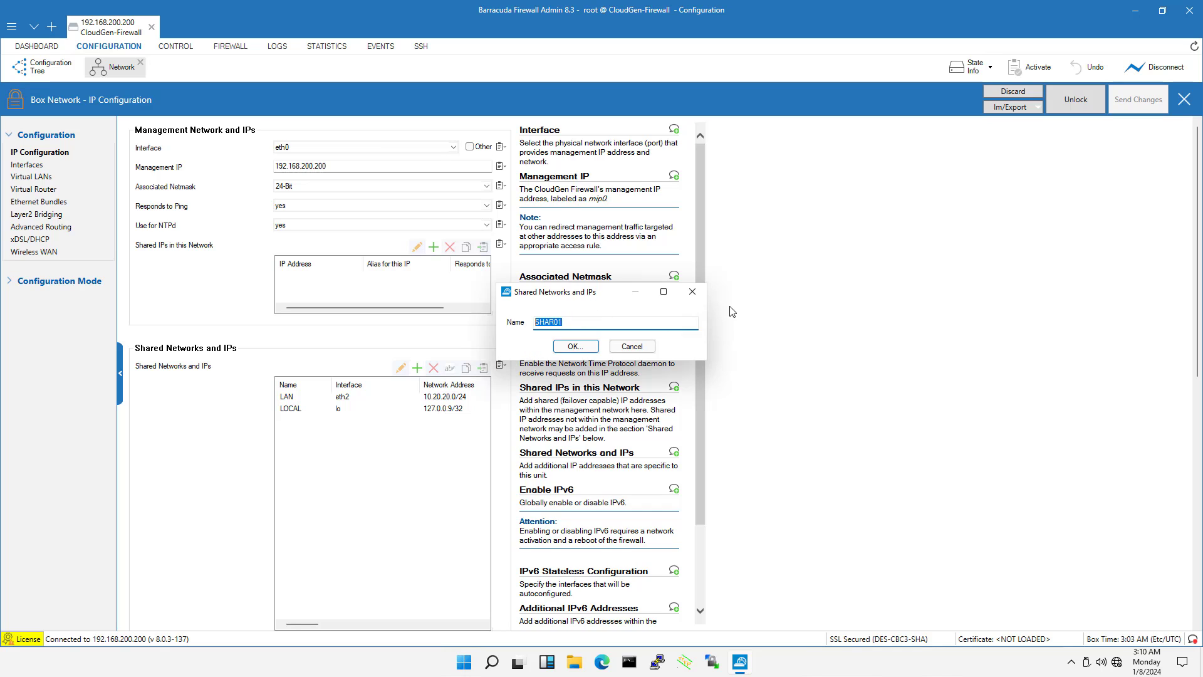
{"action": "type", "text": "WAN"}
{"action": "left_click", "coordinate": [595, 349]}
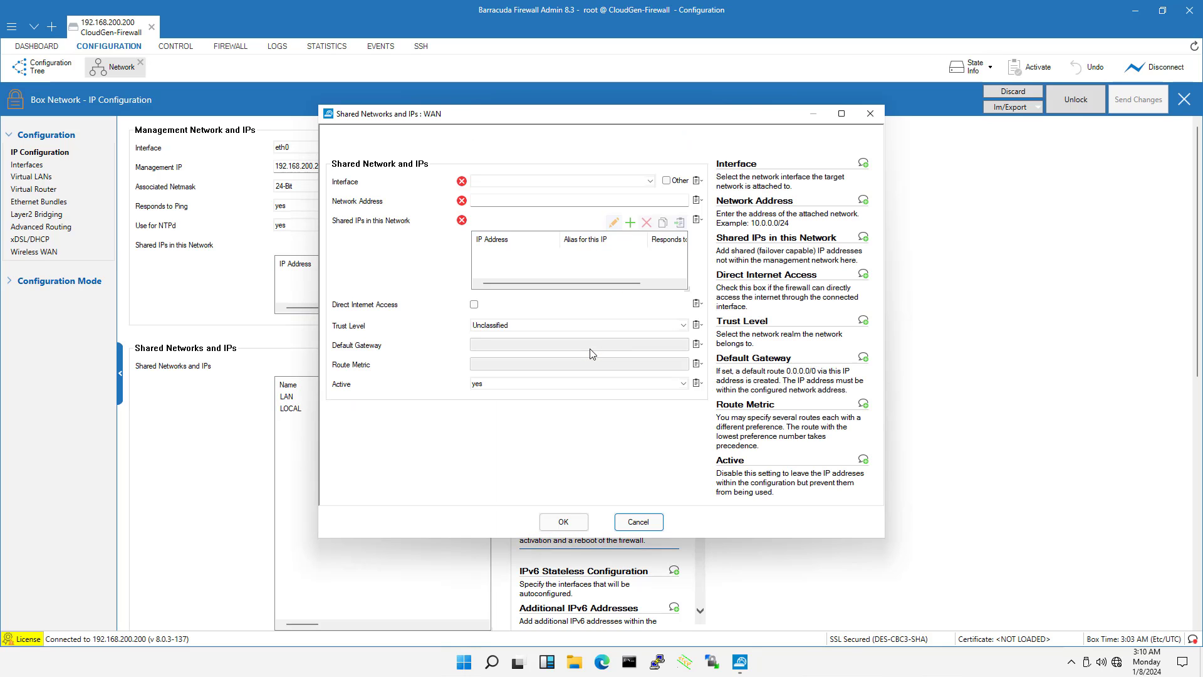
Assign the WAN network to interface eth1 and set its network address to 192.168.1.0/24
{"action": "left_click", "coordinate": [561, 181]}
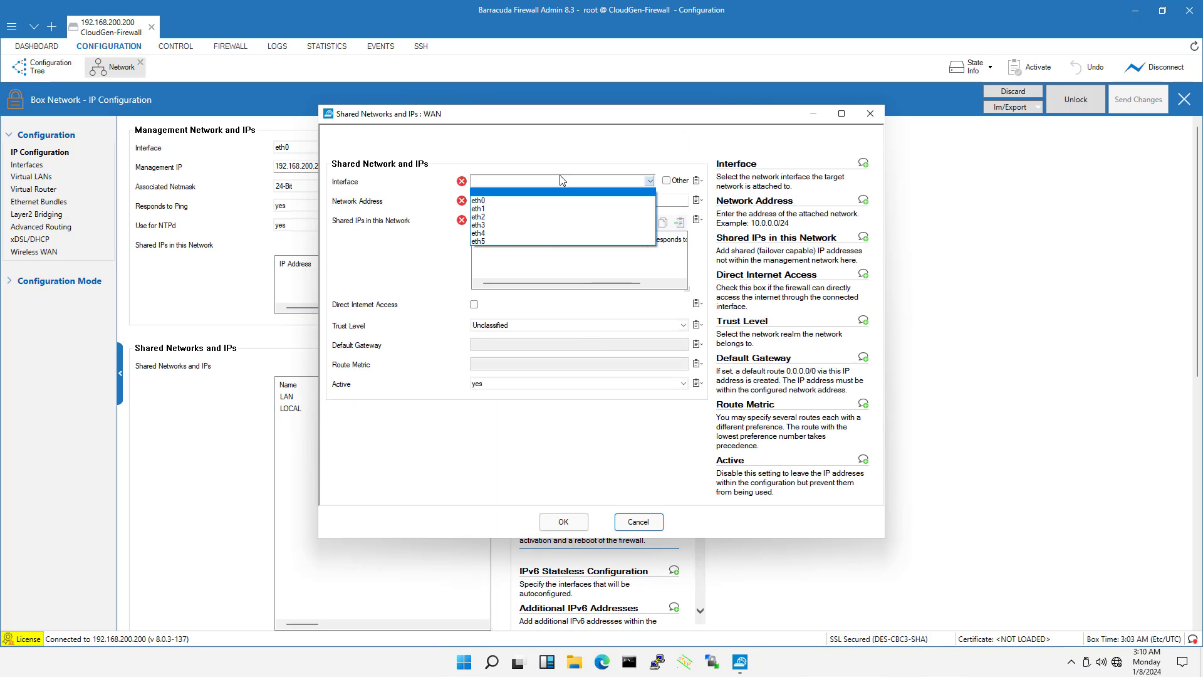
{"action": "left_click", "coordinate": [552, 212]}
{"action": "left_click", "coordinate": [602, 209]}
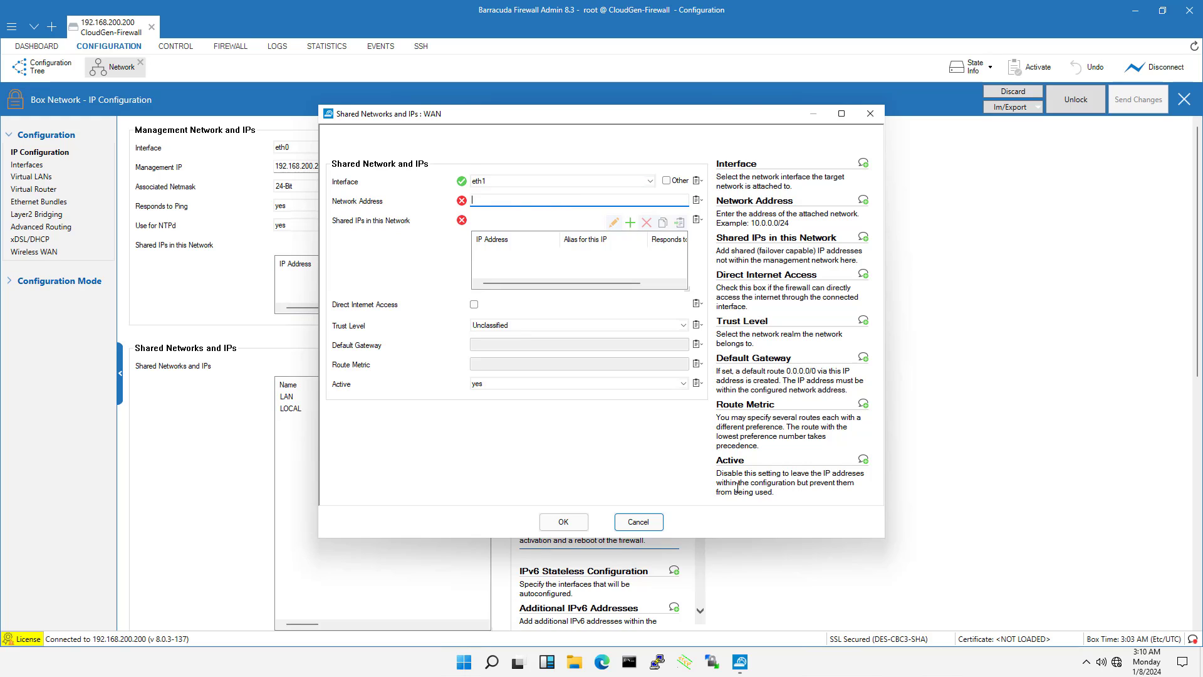
{"action": "type", "text": "192.168.1.0/24"}
Add the shared IP 192.168.1.150 to the WAN network and set it to respond to ping
{"action": "left_click", "coordinate": [630, 222]}
{"action": "left_click", "coordinate": [561, 182]}
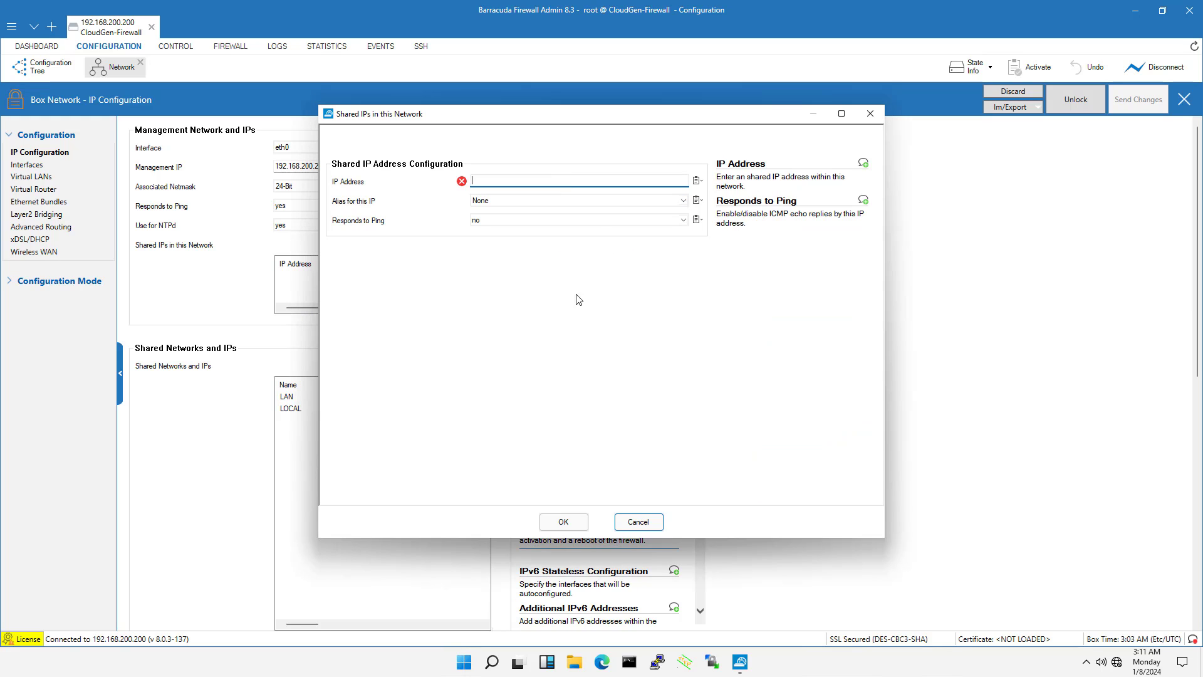
{"action": "type", "text": "192.168.1.150"}
{"action": "left_click", "coordinate": [486, 220]}
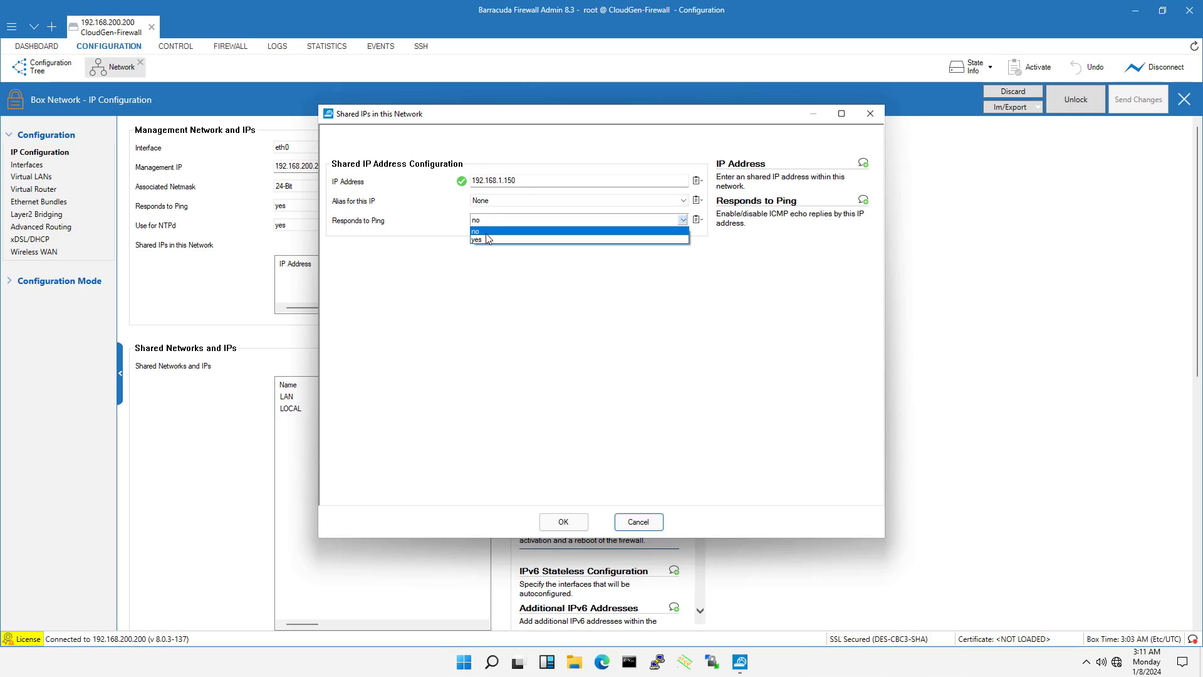
{"action": "left_click", "coordinate": [487, 240]}
{"action": "left_click", "coordinate": [567, 522]}
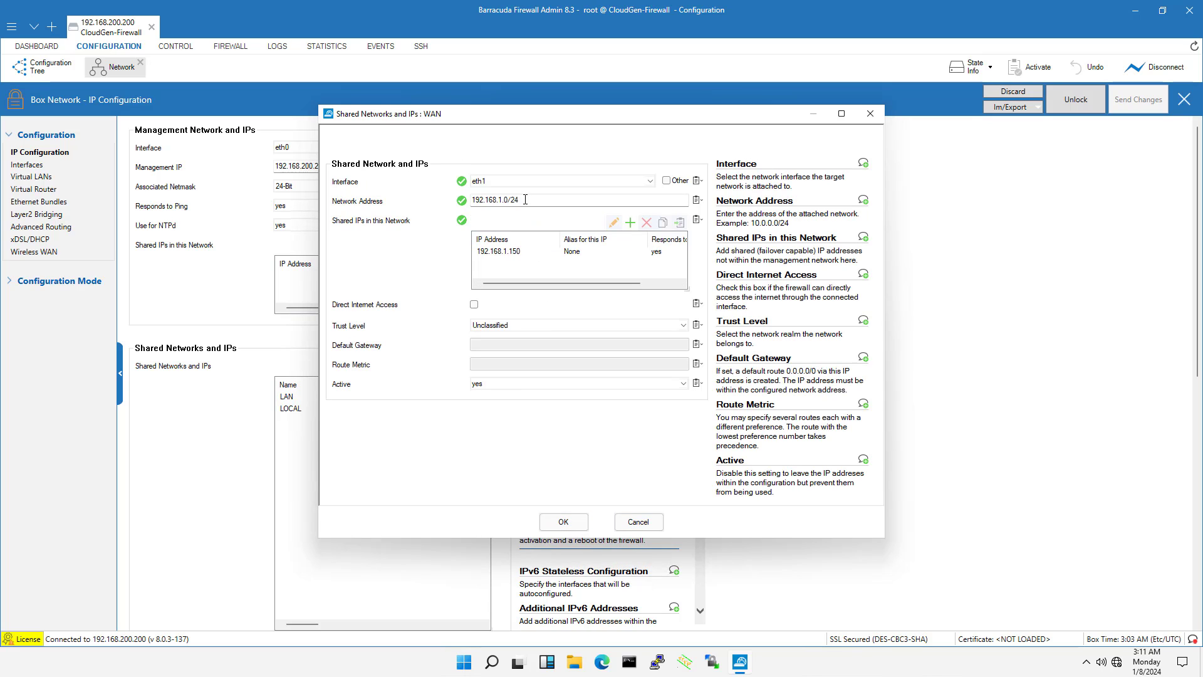
Set the WAN network's trust level to Untrusted and confirm the network entry
{"action": "left_click_drag", "start_coordinate": [523, 200], "coordinate": [437, 198]}
{"action": "left_click", "coordinate": [517, 251]}
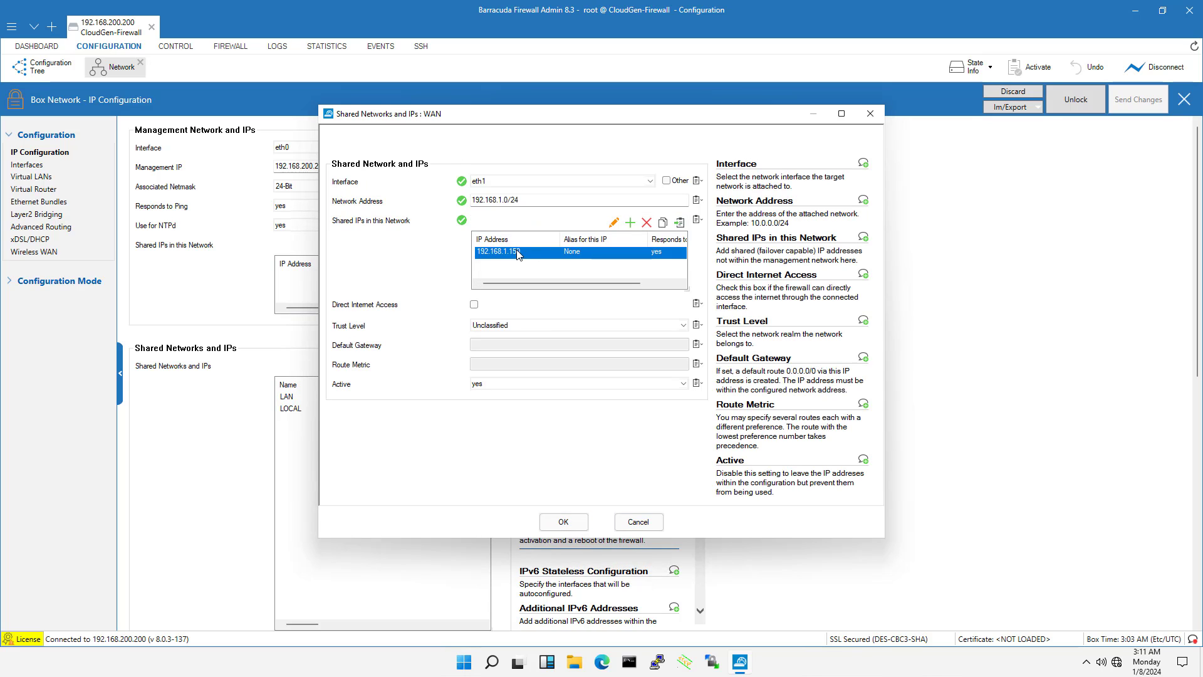
{"action": "left_click", "coordinate": [516, 325]}
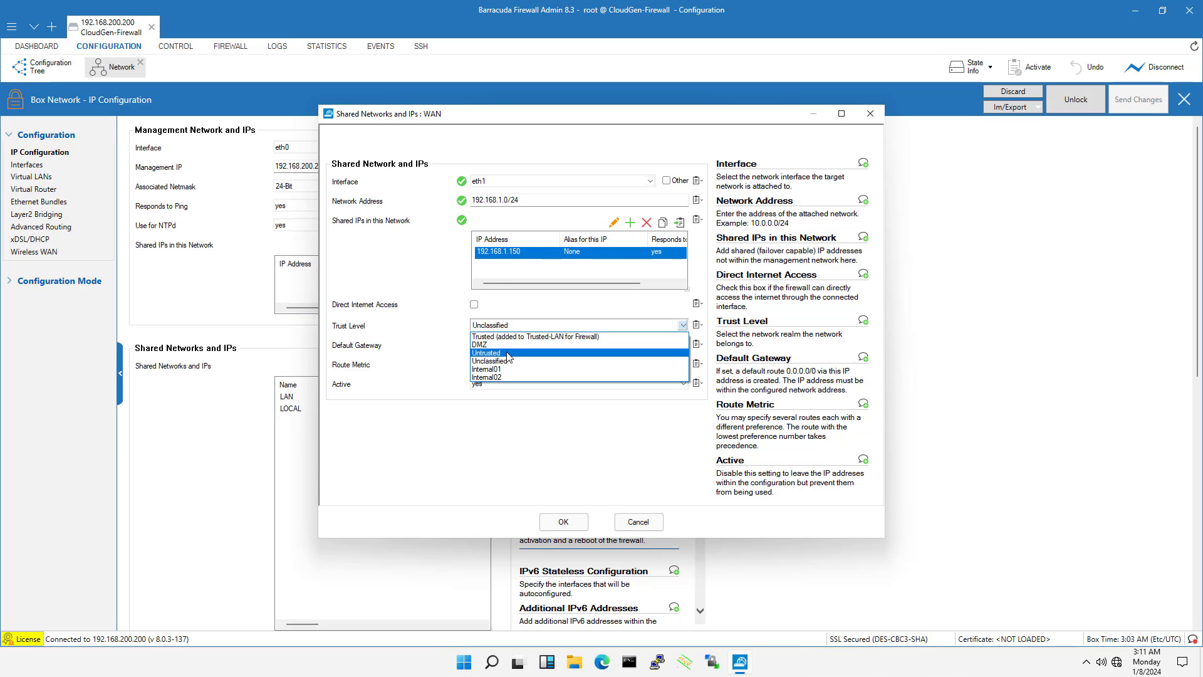
{"action": "left_click", "coordinate": [507, 352]}
{"action": "left_click", "coordinate": [569, 528]}
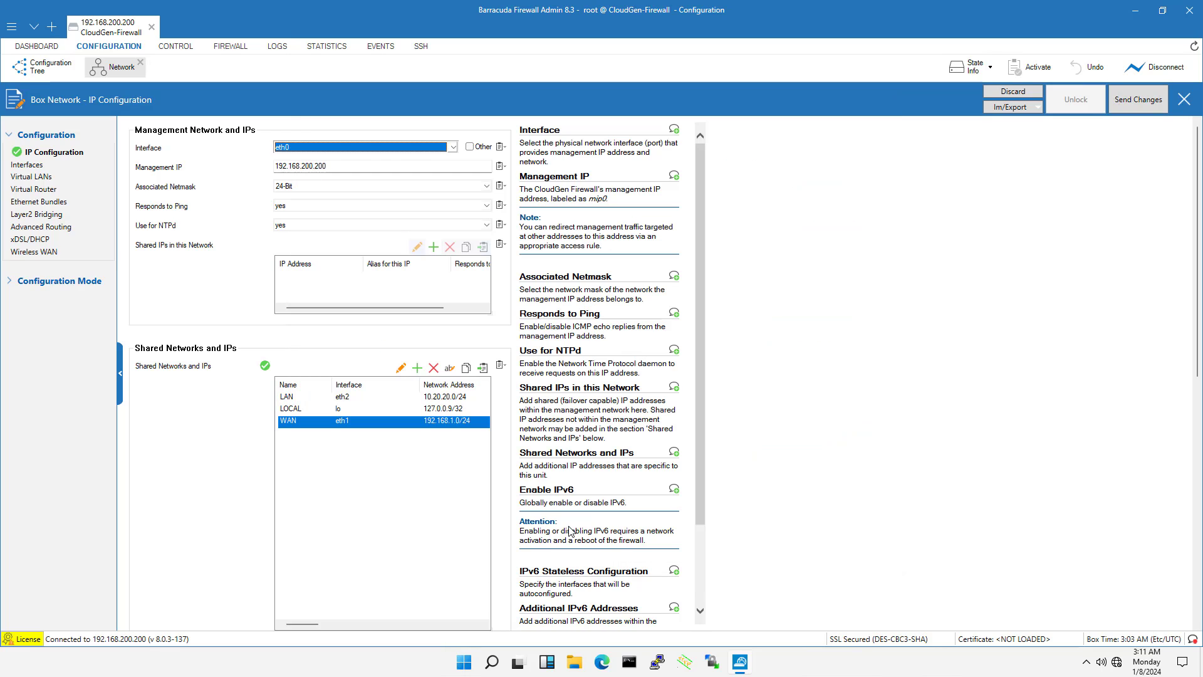
Send the shared network changes to the firewall and activate them
{"action": "left_click", "coordinate": [1144, 97]}
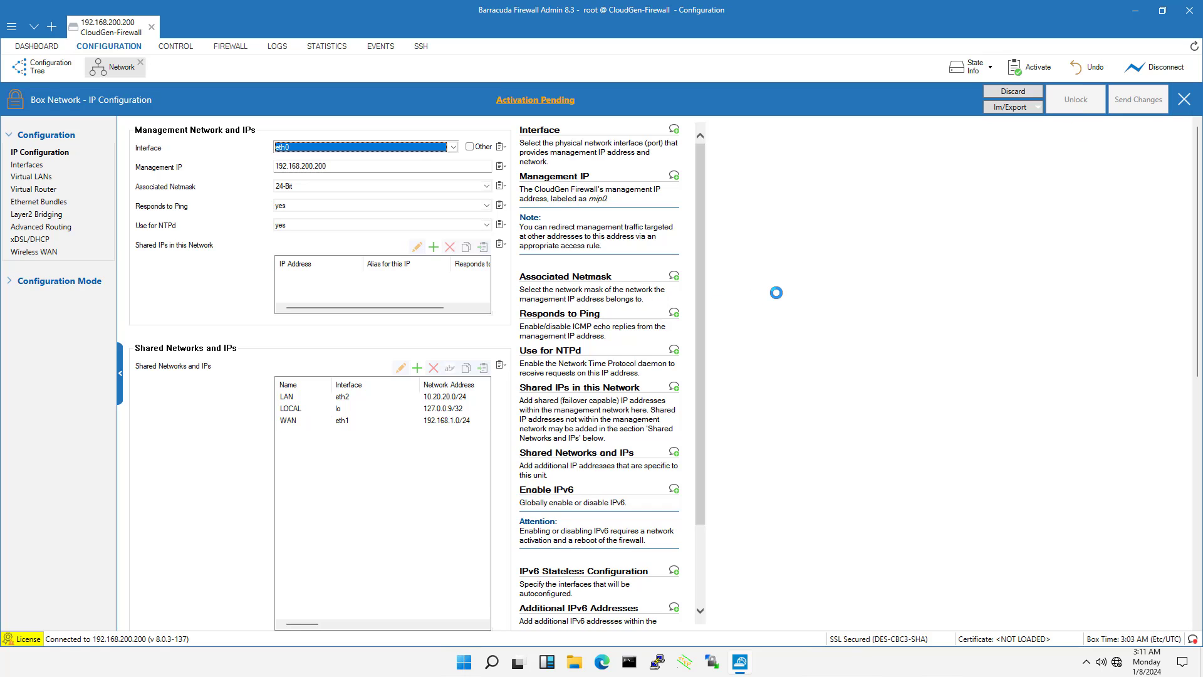
{"action": "left_click", "coordinate": [545, 101]}
{"action": "left_click", "coordinate": [525, 342]}
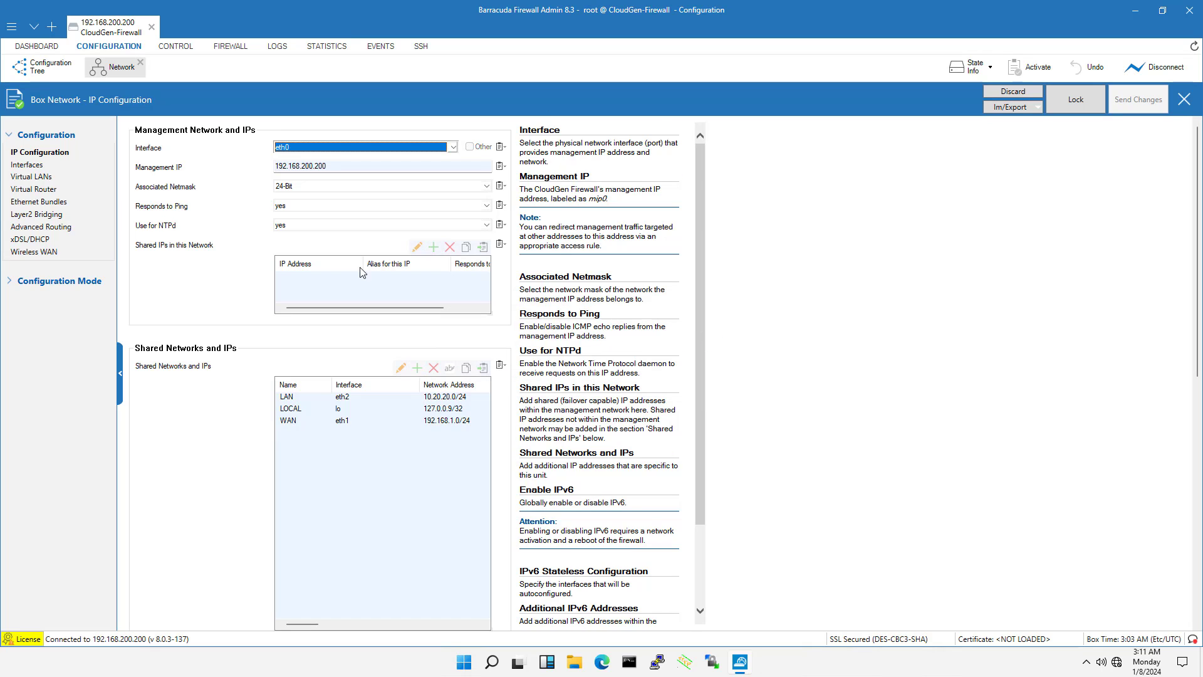
Lock the Advanced Routing settings and create an IPv4 routing table entry with the suggested name IPV401
{"action": "left_click", "coordinate": [52, 229]}
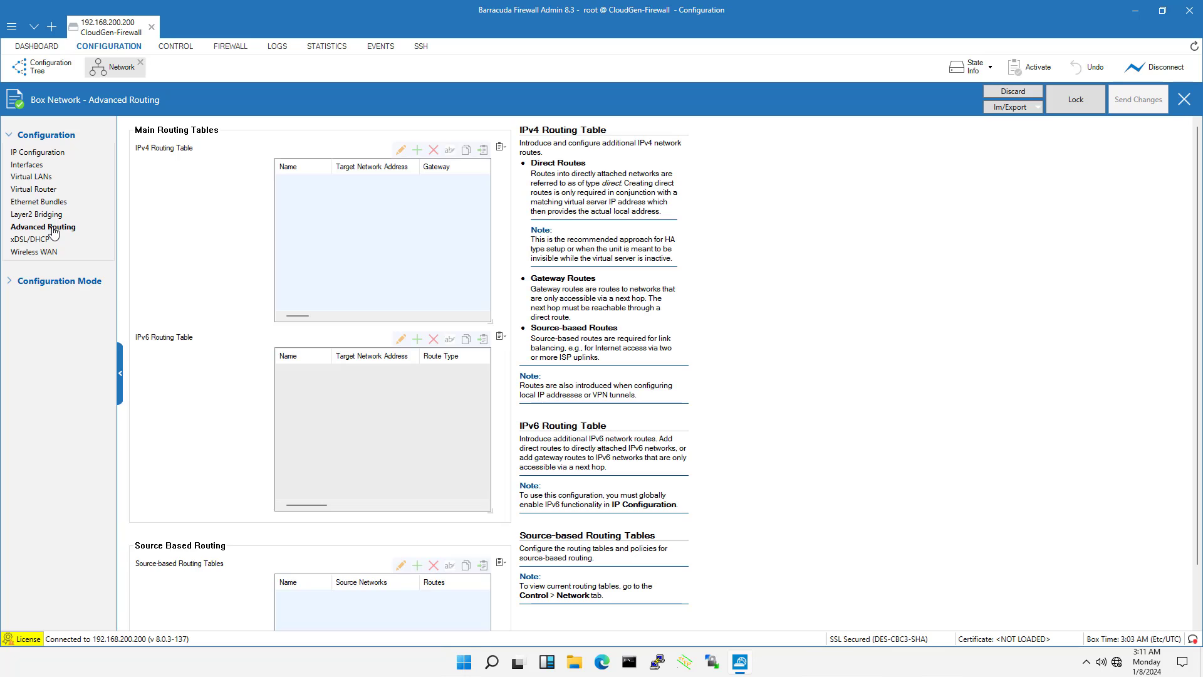
{"action": "left_click", "coordinate": [1069, 99]}
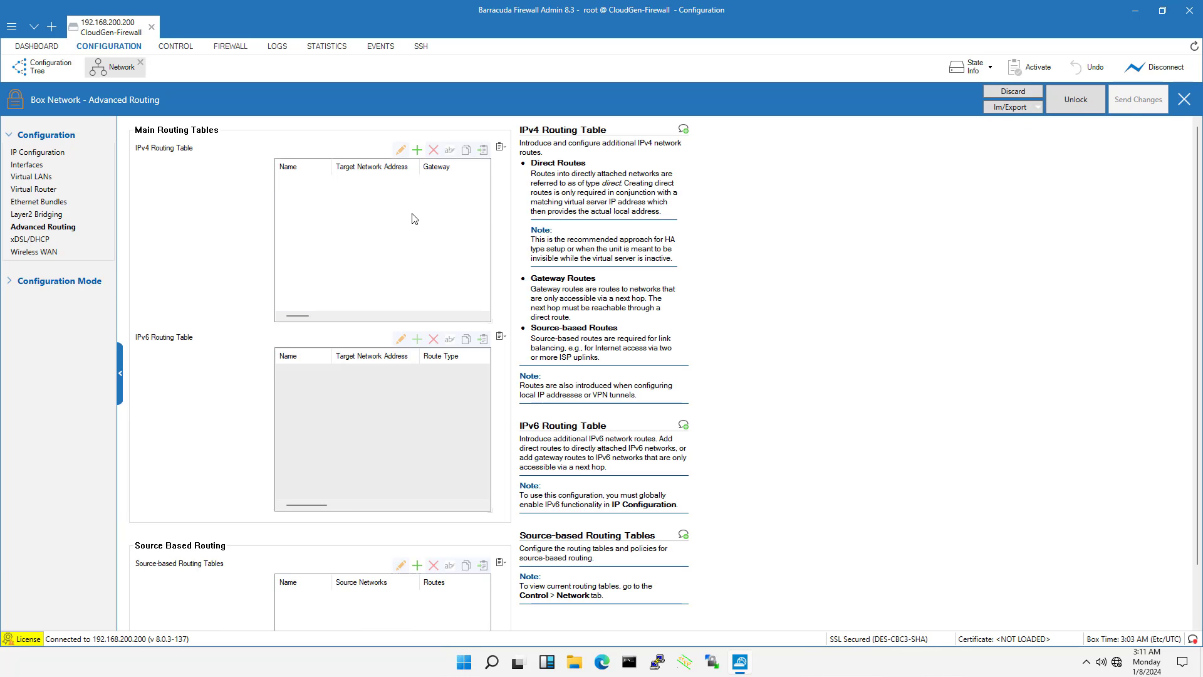
{"action": "left_click", "coordinate": [416, 149]}
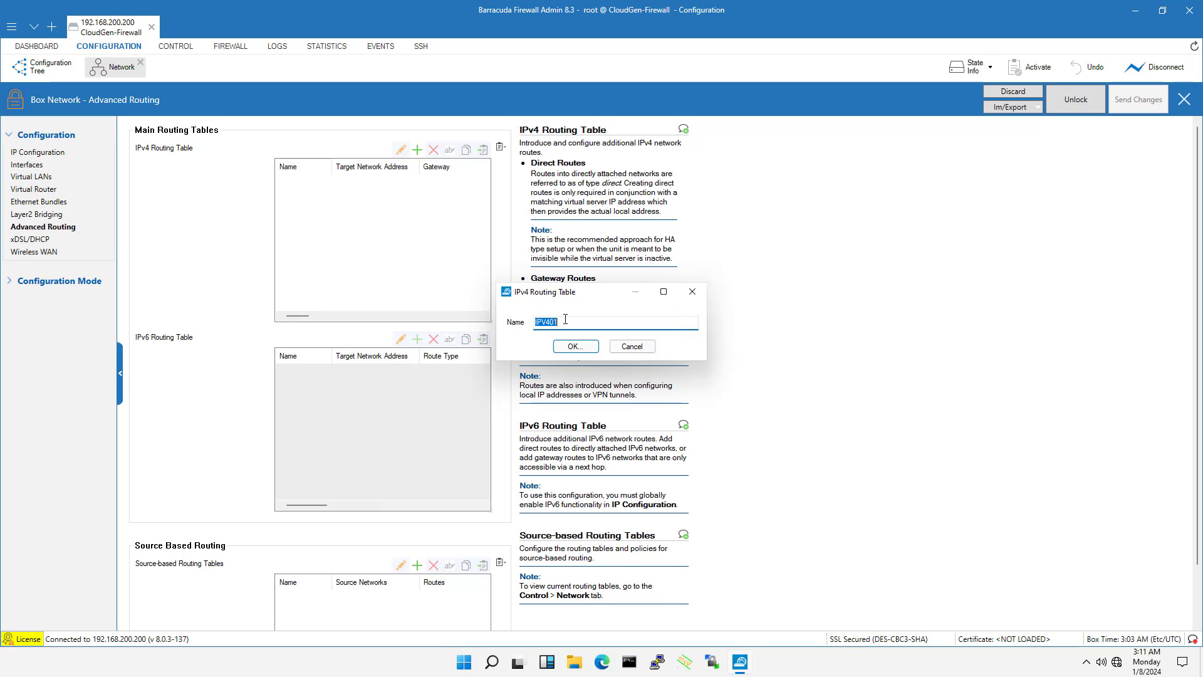
{"action": "left_click", "coordinate": [576, 346]}
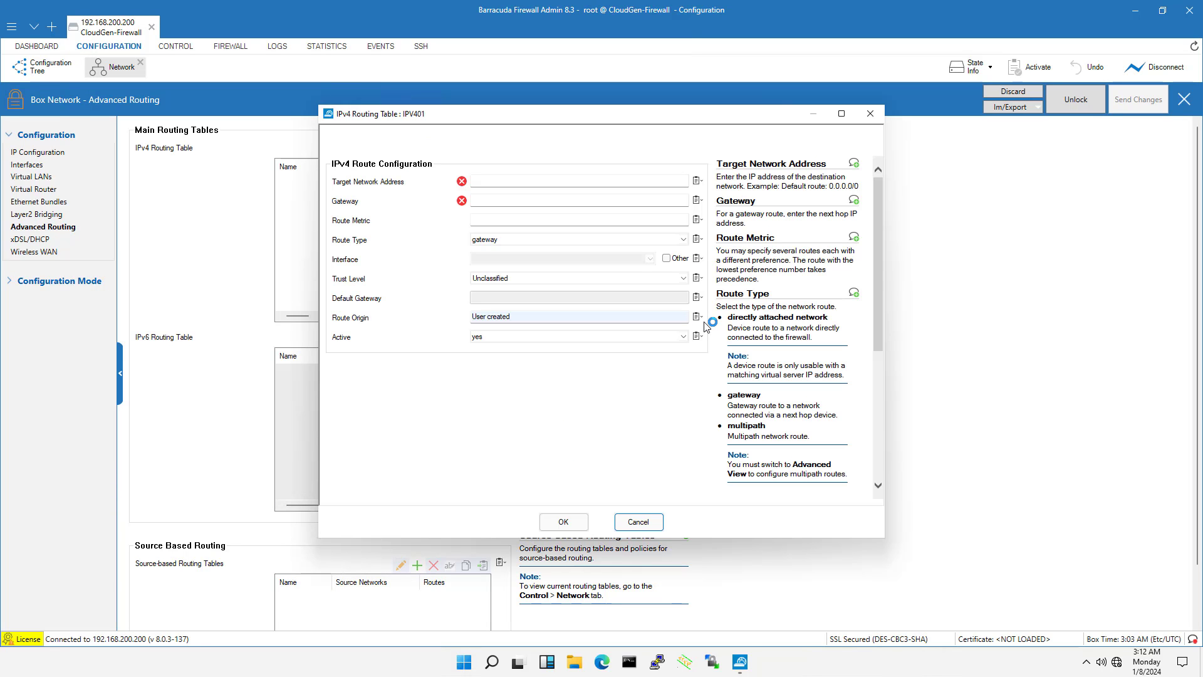
Configure the IPv4 route with target network 0.0.0.0/0, gateway 192.168.1.1 and route metric 10, and confirm it
{"action": "left_click", "coordinate": [570, 181]}
{"action": "type", "text": "0.0.0.0/0"}
{"action": "key", "text": "Tab"}
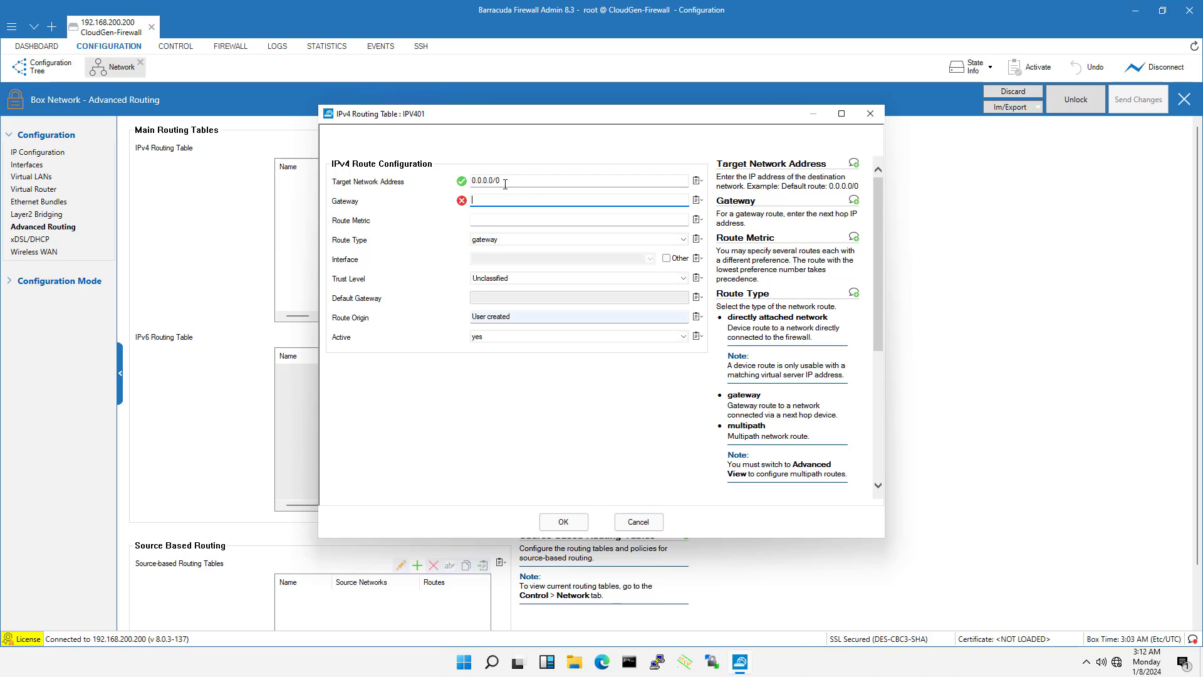
{"action": "type", "text": "192.168.1.1"}
{"action": "left_click", "coordinate": [511, 218]}
{"action": "type", "text": "10"}
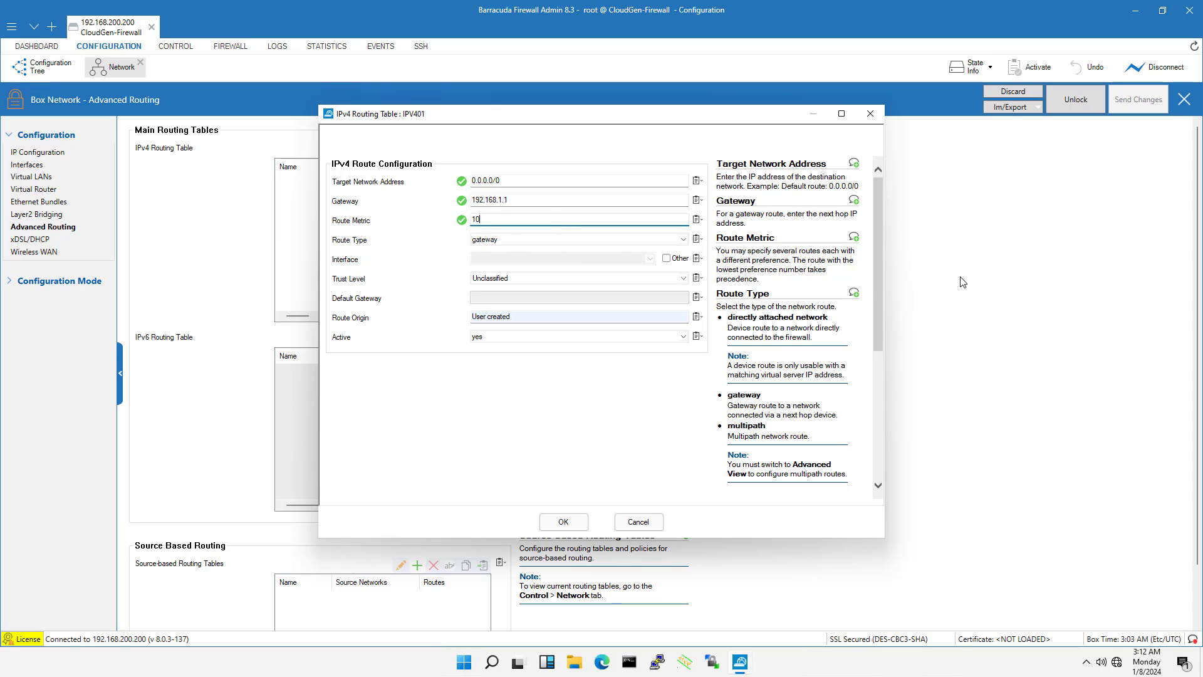
{"action": "left_click", "coordinate": [523, 182]}
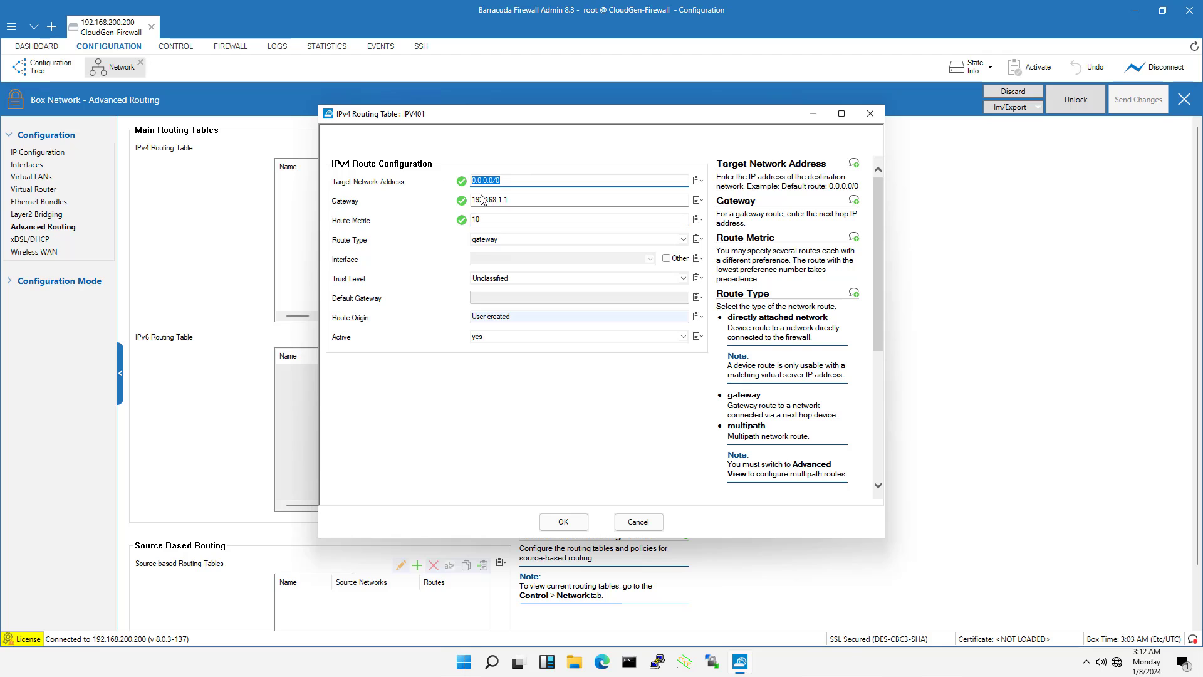
{"action": "left_click", "coordinate": [516, 200]}
{"action": "left_click", "coordinate": [490, 221]}
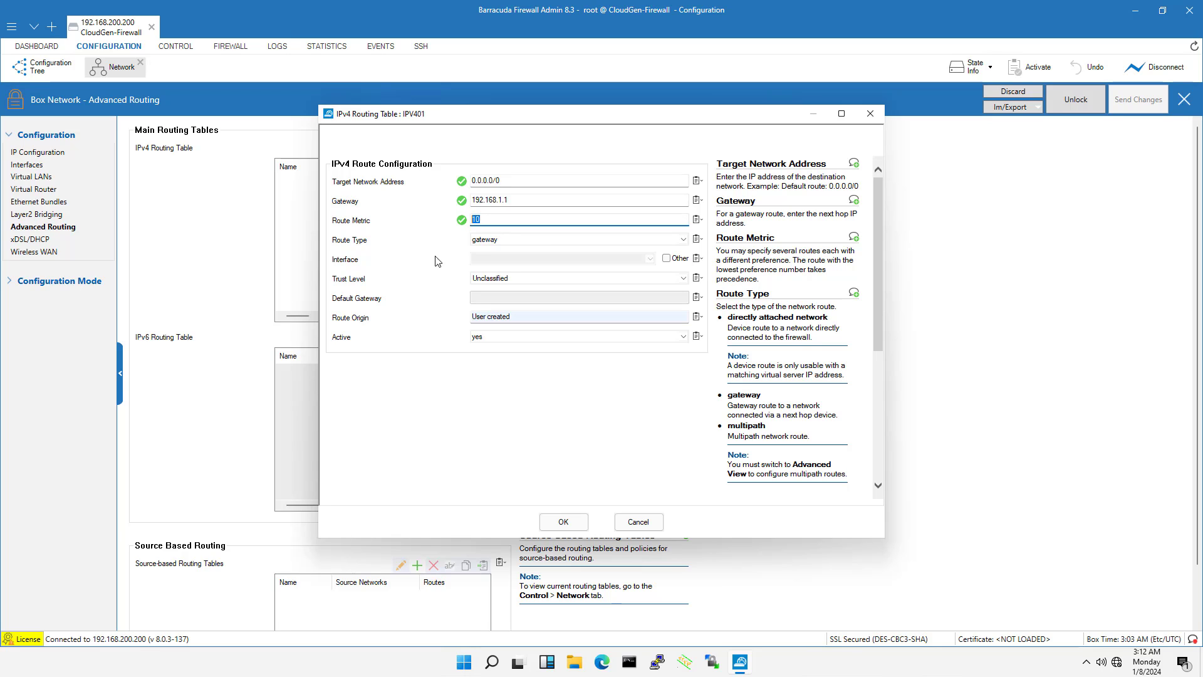
{"action": "left_click", "coordinate": [563, 522]}
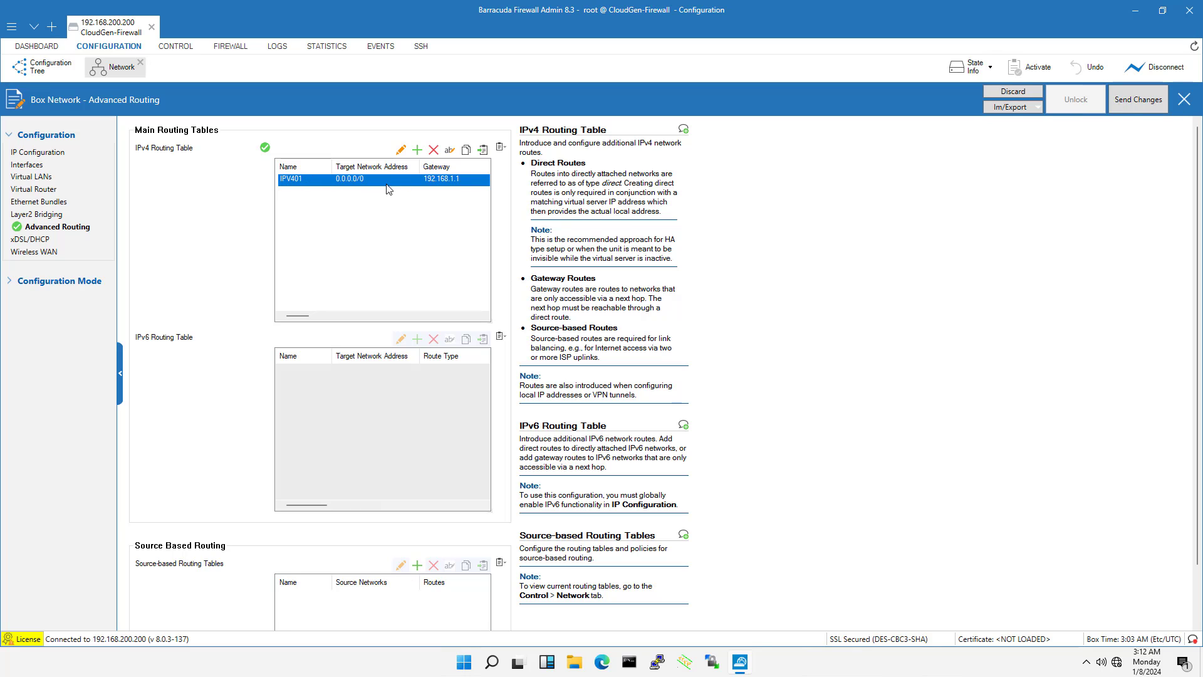
Send the default route changes to the firewall and activate them
{"action": "left_click", "coordinate": [1128, 104]}
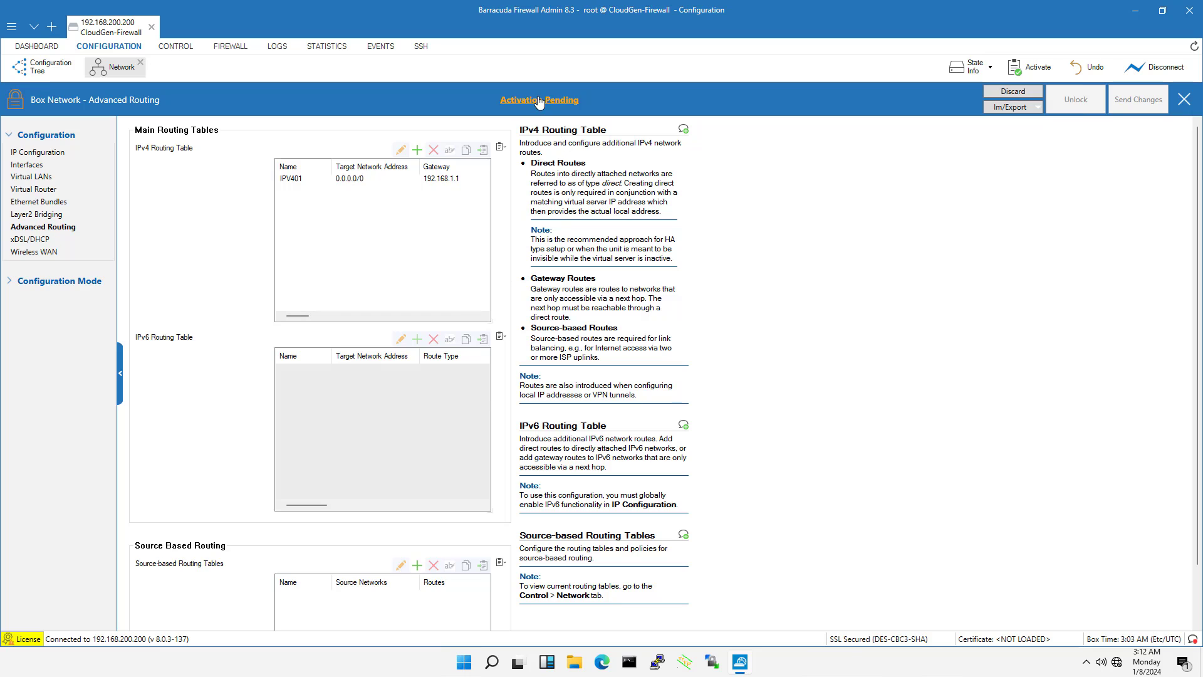
{"action": "left_click", "coordinate": [539, 100]}
{"action": "left_click", "coordinate": [512, 344]}
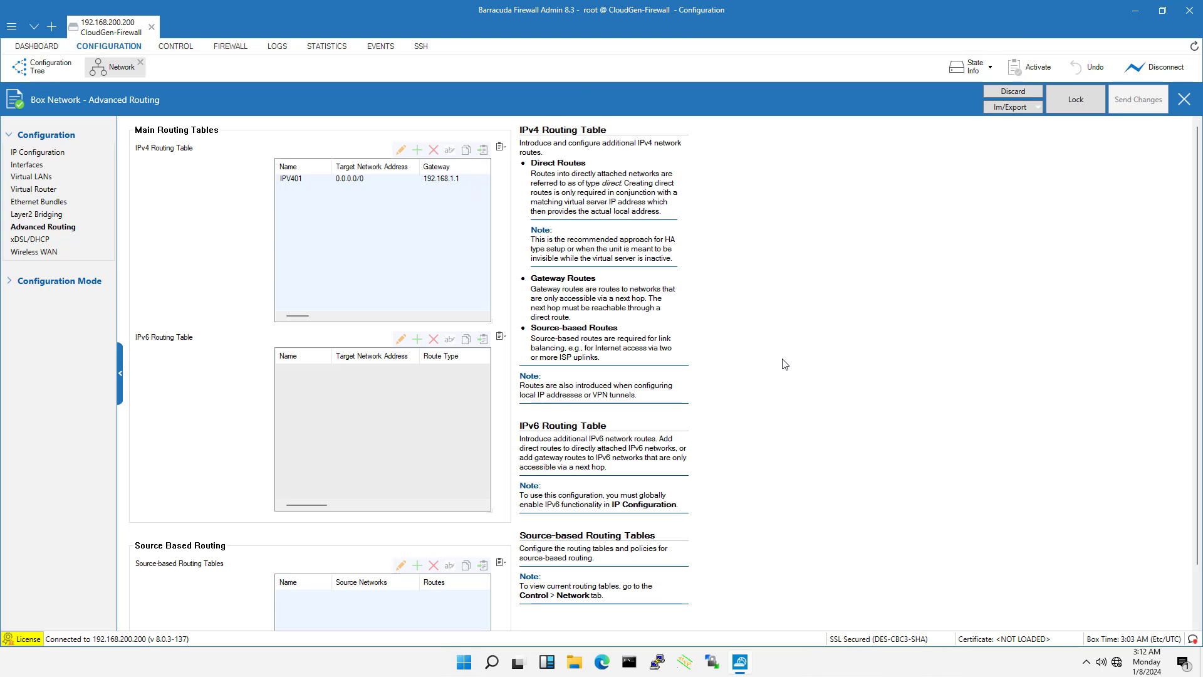
Activate the new network configuration from the Box controls without forcing it, and check the activation report
{"action": "left_click", "coordinate": [176, 47]}
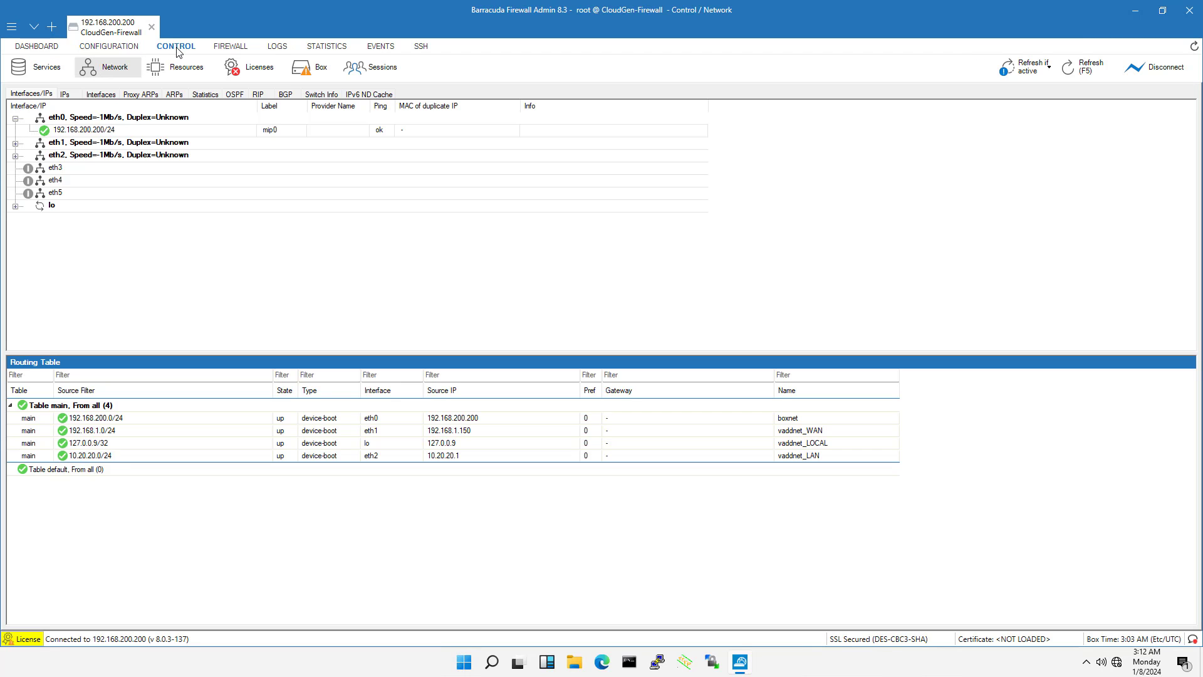
{"action": "left_click", "coordinate": [321, 74]}
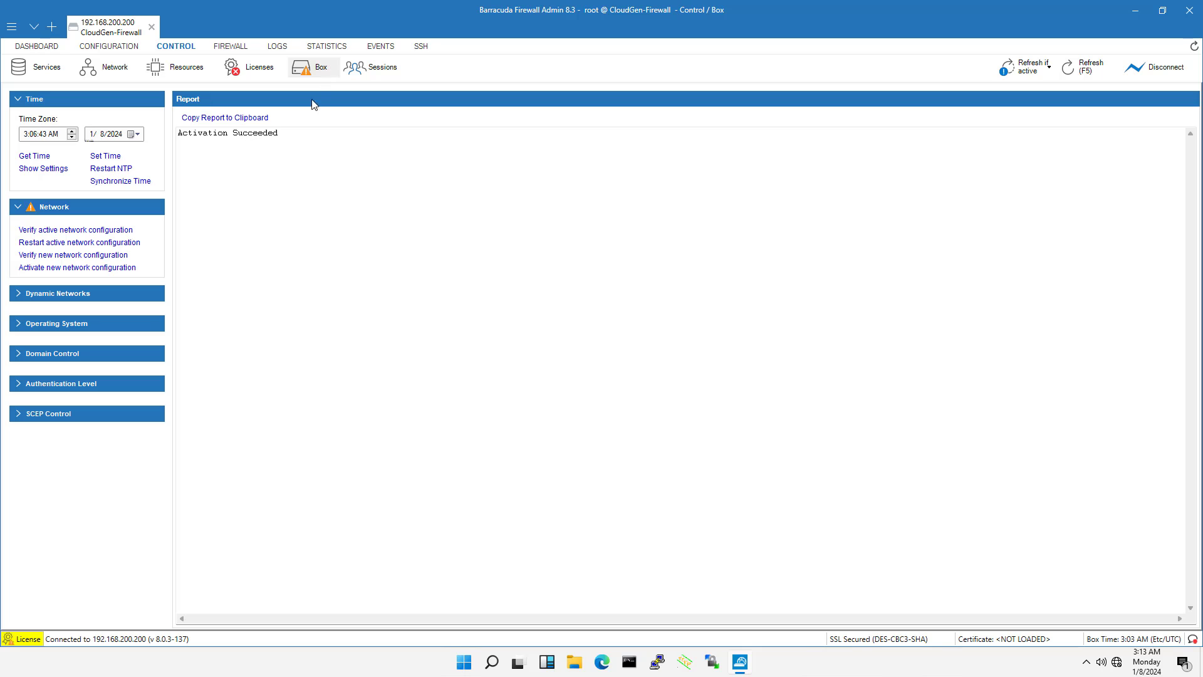
{"action": "left_click", "coordinate": [91, 268]}
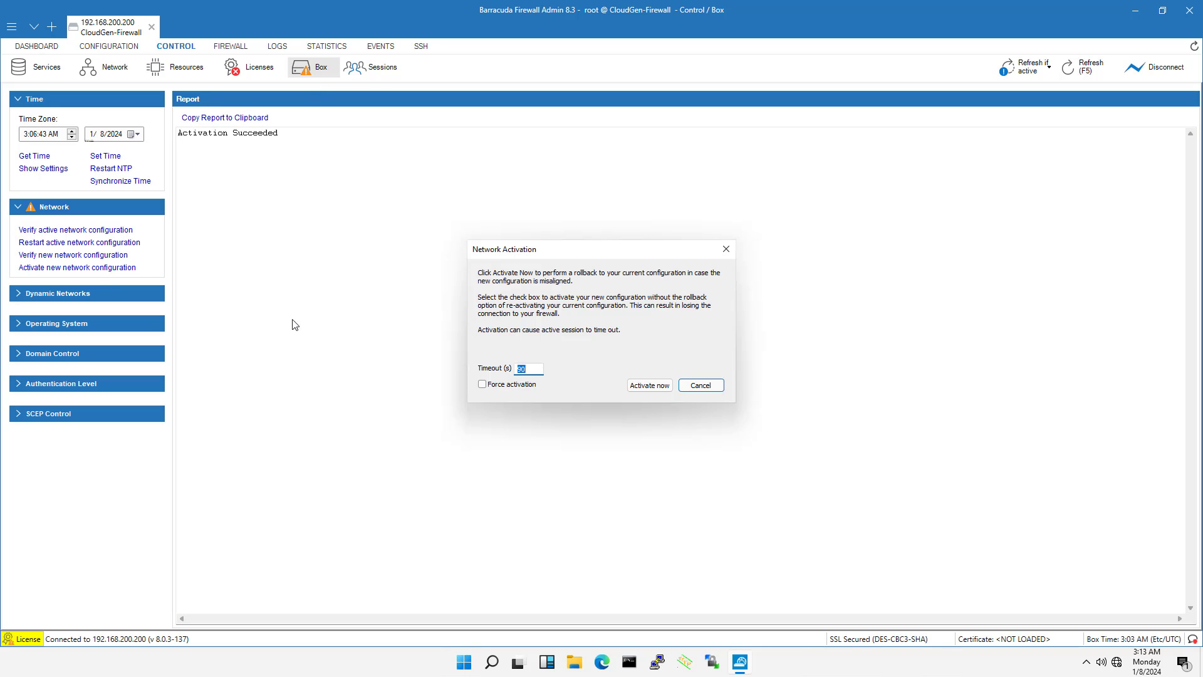
{"action": "left_click", "coordinate": [649, 385]}
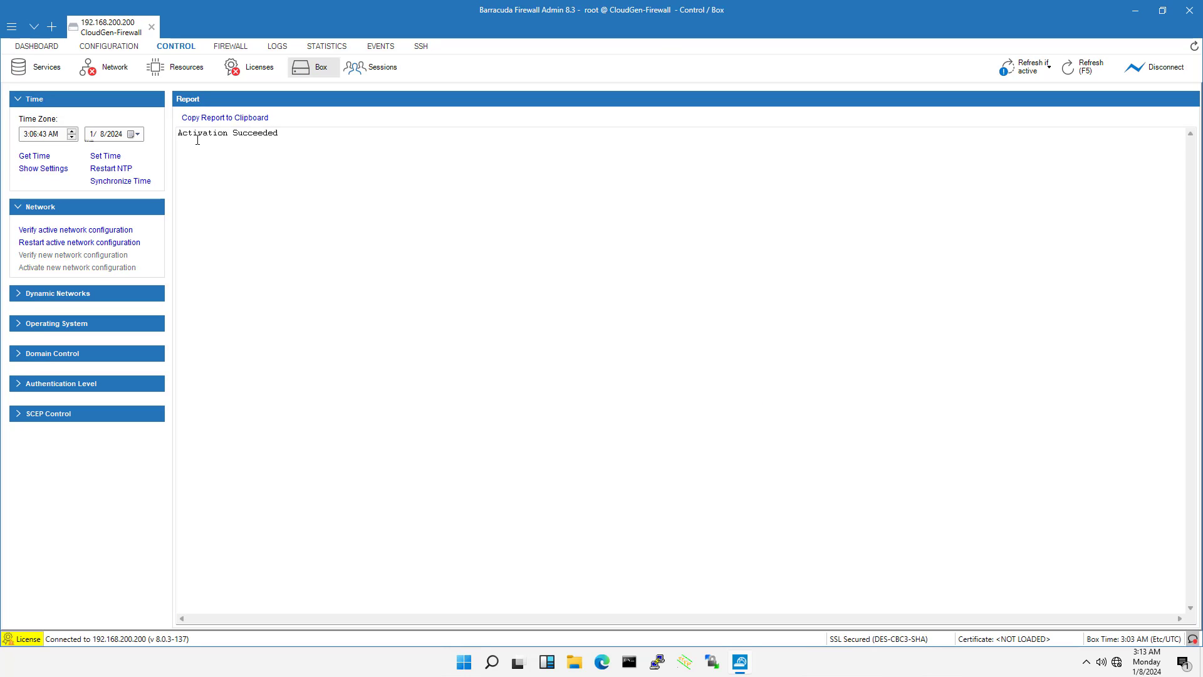
{"action": "left_click_drag", "start_coordinate": [280, 135], "coordinate": [176, 133]}
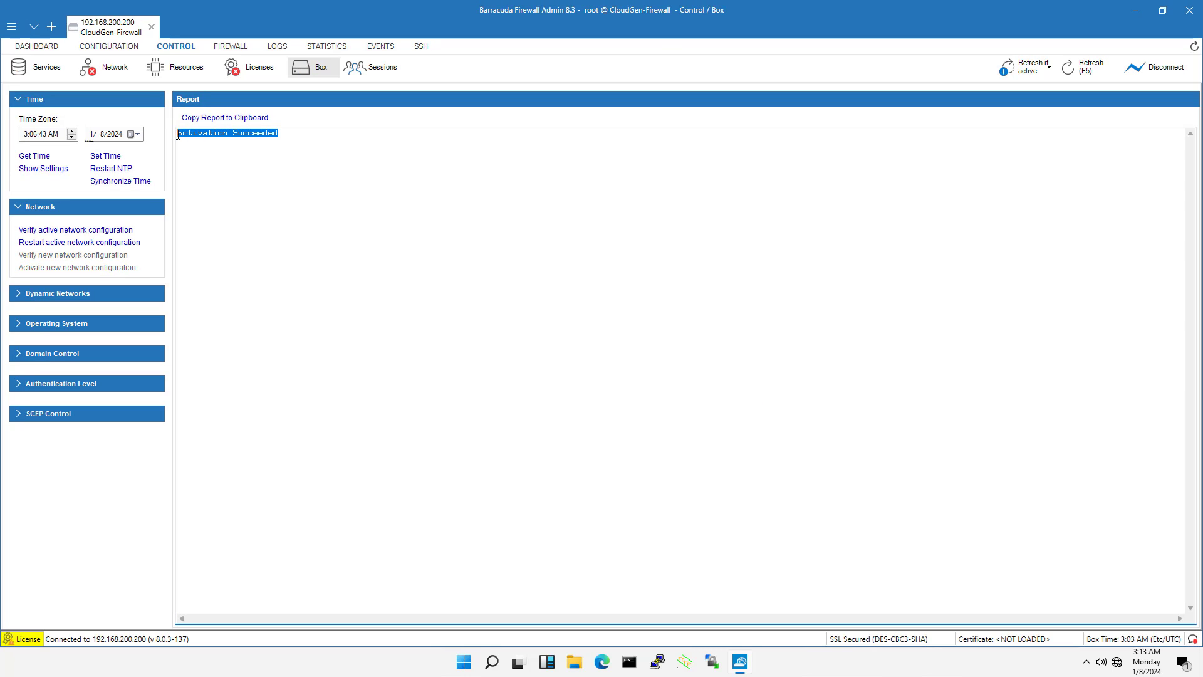
Examine the IP addresses on eth1 and eth2 and the route in the default routing table
{"action": "left_click", "coordinate": [110, 67]}
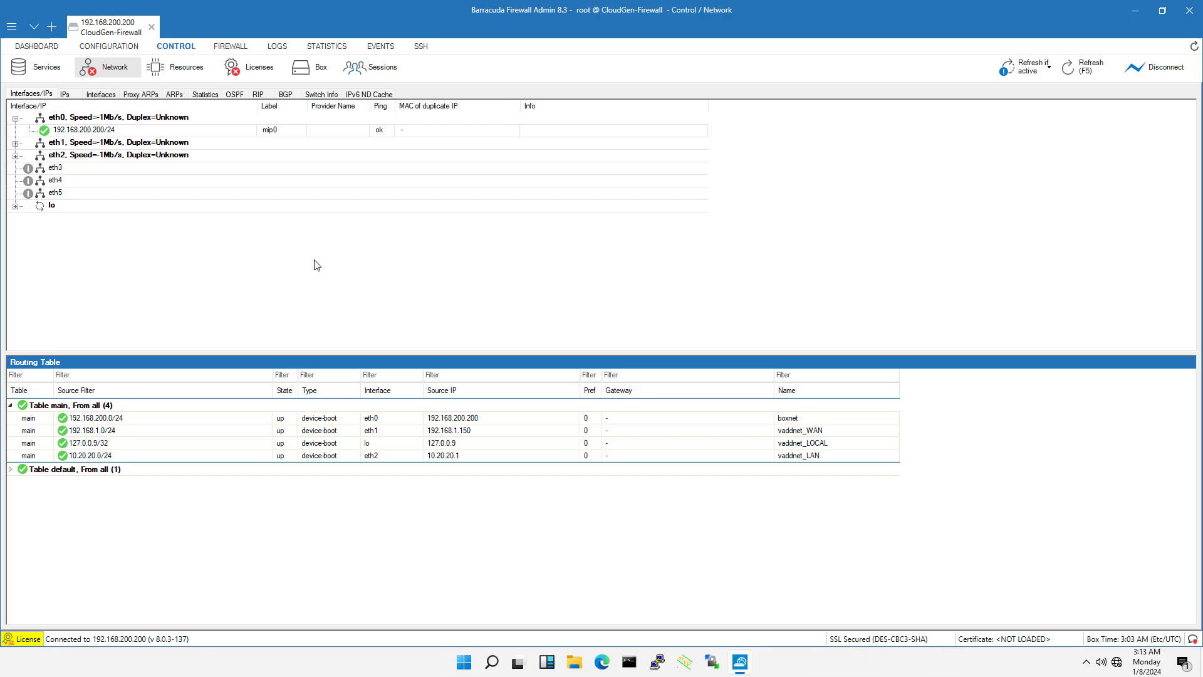
{"action": "left_click", "coordinate": [15, 143]}
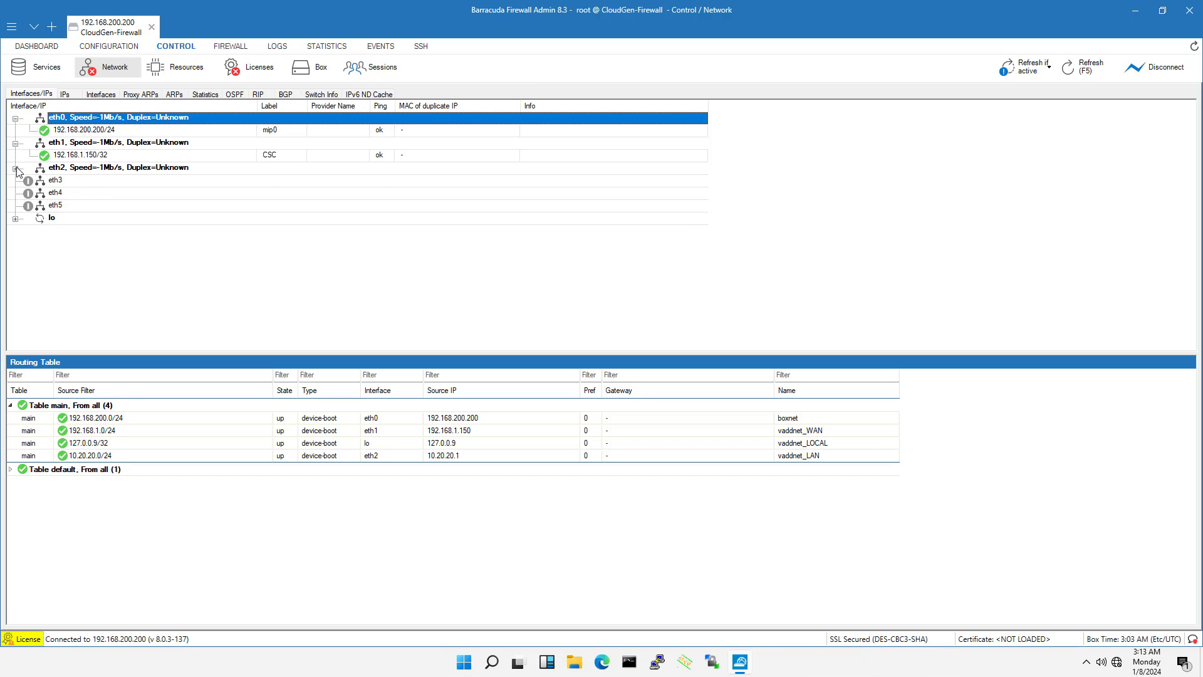
{"action": "left_click", "coordinate": [15, 168]}
{"action": "left_click", "coordinate": [79, 180]}
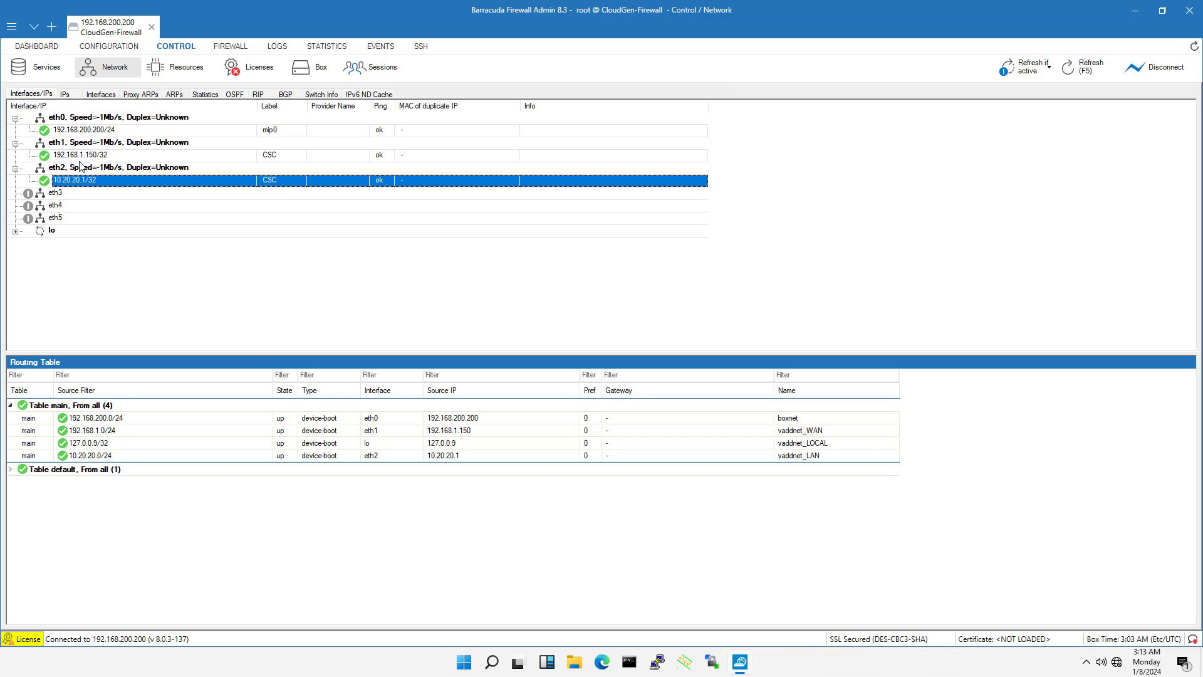
{"action": "left_click", "coordinate": [81, 156]}
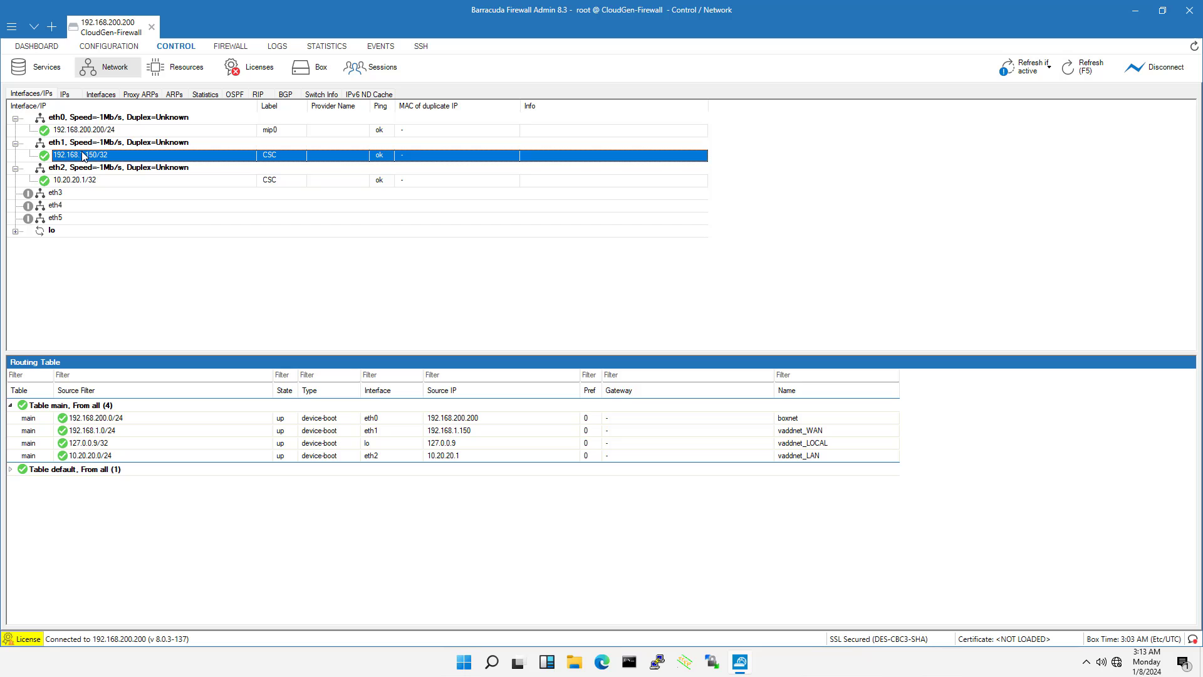
{"action": "left_click", "coordinate": [10, 468]}
{"action": "left_click", "coordinate": [87, 482]}
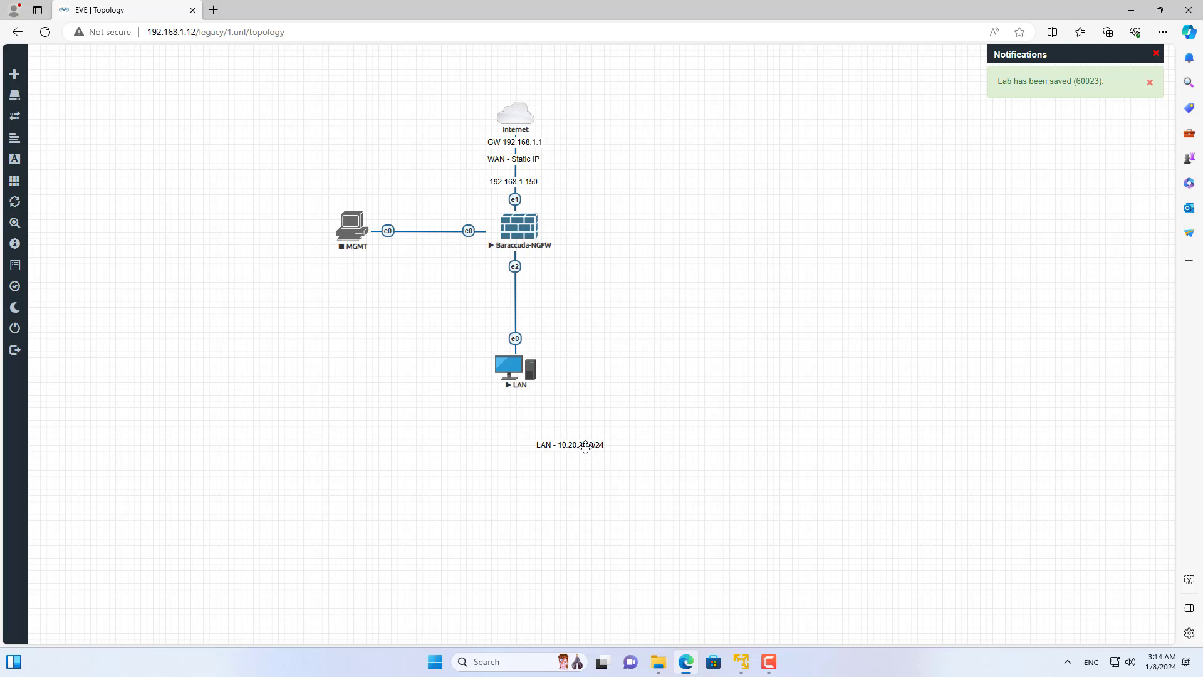
{"action": "left_click_drag", "start_coordinate": [585, 446], "coordinate": [515, 309]}
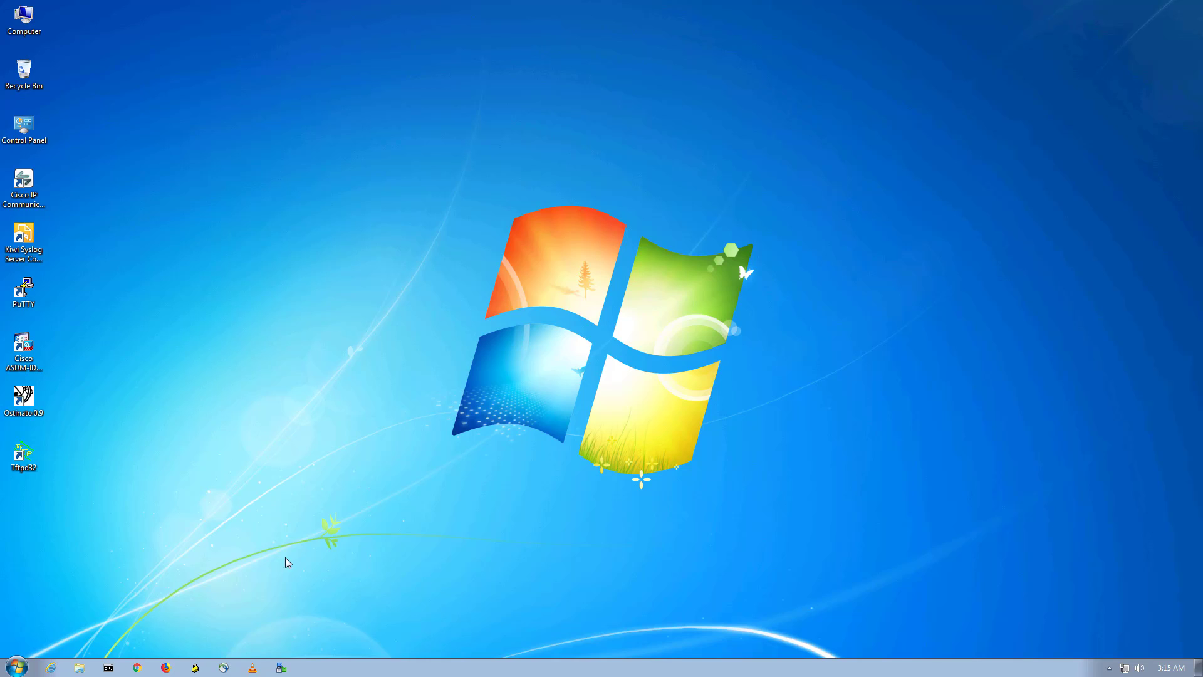
Check the LAN client's IP configuration with ipconfig in a command prompt and ping google.com
{"action": "left_click", "coordinate": [109, 667]}
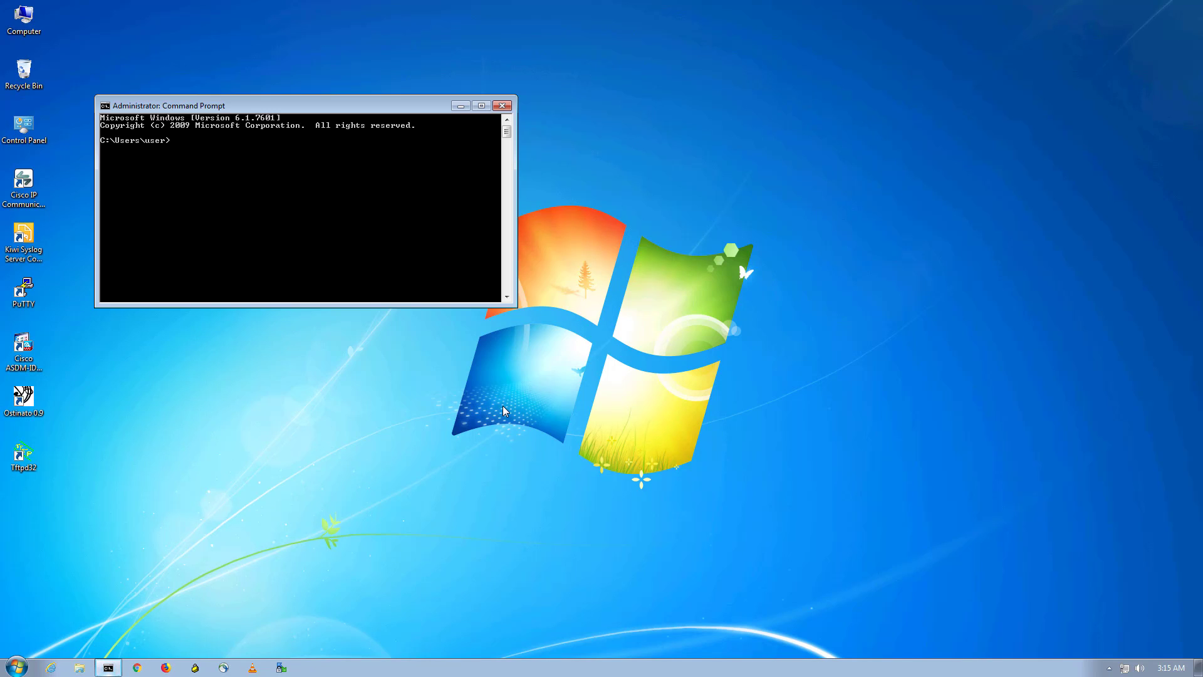
{"action": "type", "text": "ipconfig"}
{"action": "key", "text": "Return"}
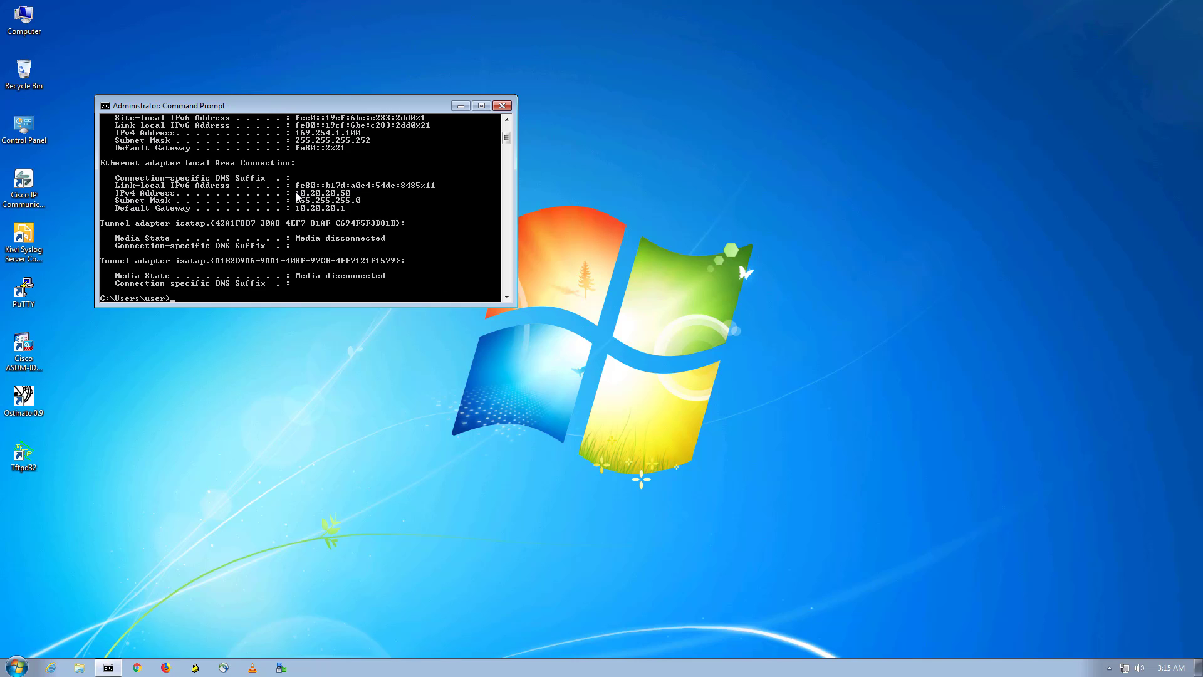
{"action": "type", "text": "ping google.com"}
{"action": "key", "text": "Return"}
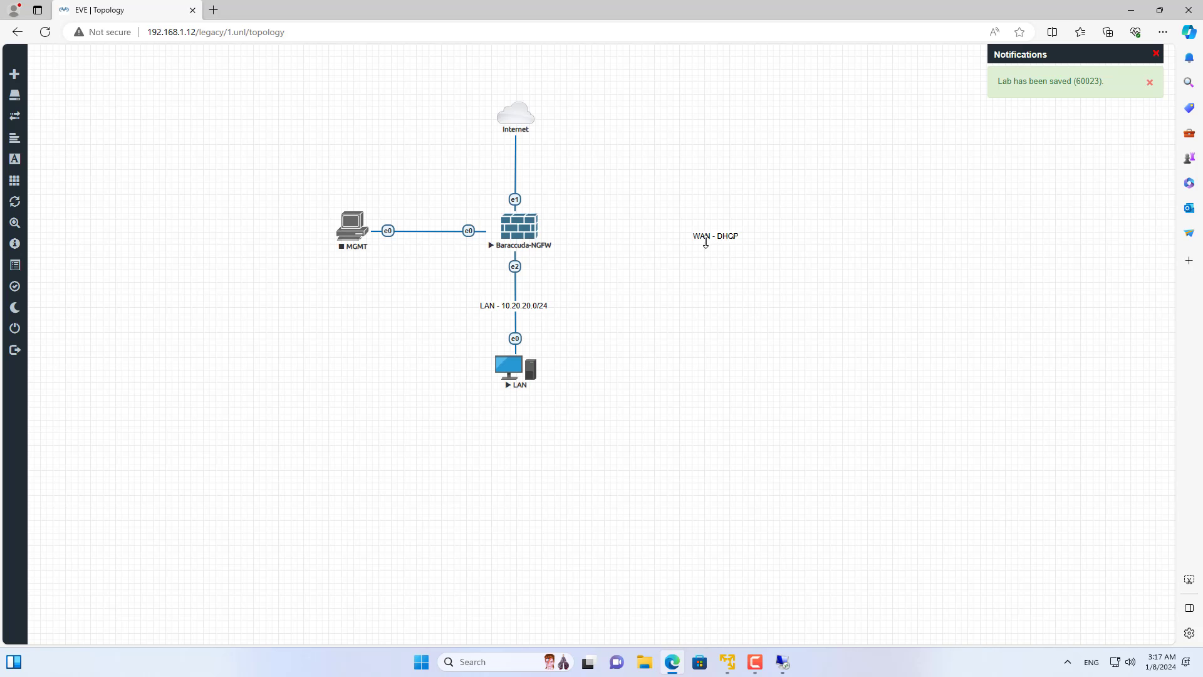
Switch to the EVE topology and place the WAN - DHCP label on the link between Internet and Baraccuda-NGFW
{"action": "left_click_drag", "start_coordinate": [706, 237], "coordinate": [508, 182]}
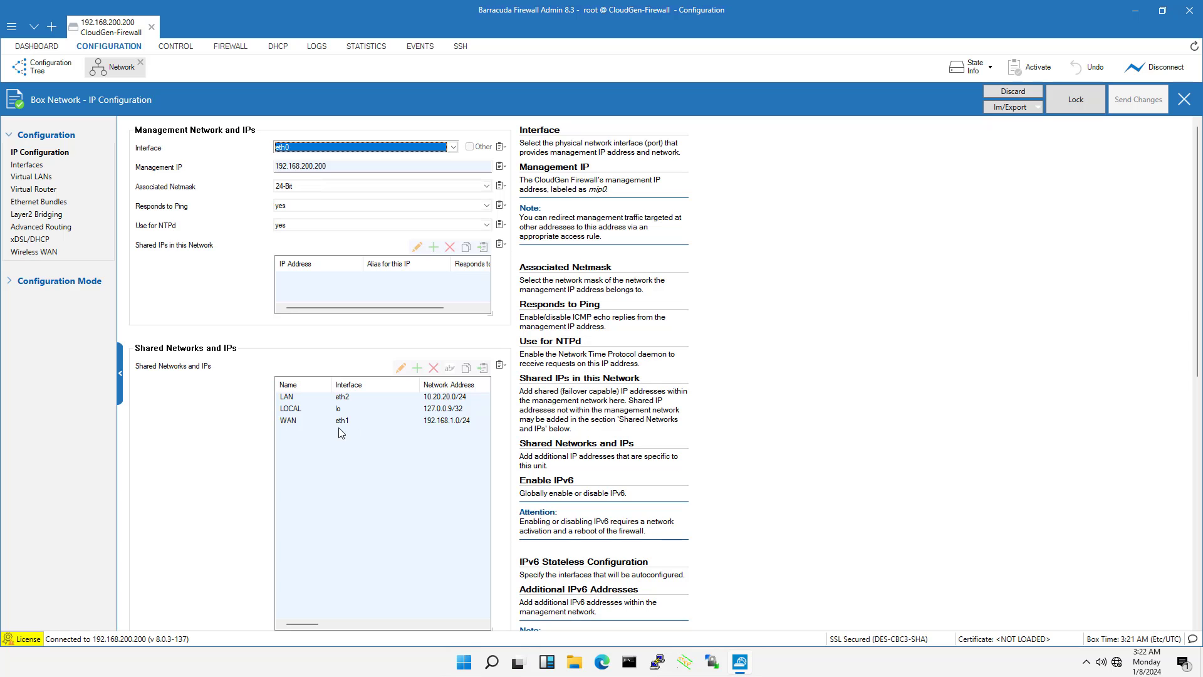
Switch to Barracuda Firewall Admin, lock the IP configuration and delete the WAN entry on eth1 from the shared networks
{"action": "left_click", "coordinate": [341, 422]}
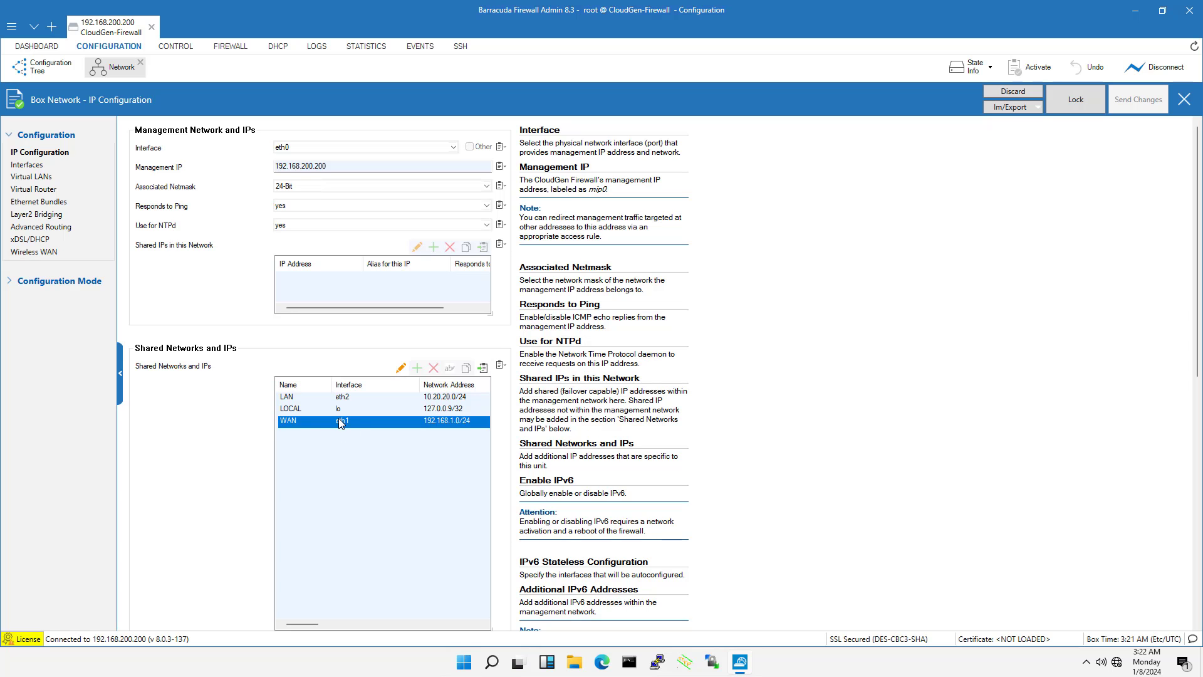
{"action": "left_click", "coordinate": [1078, 104]}
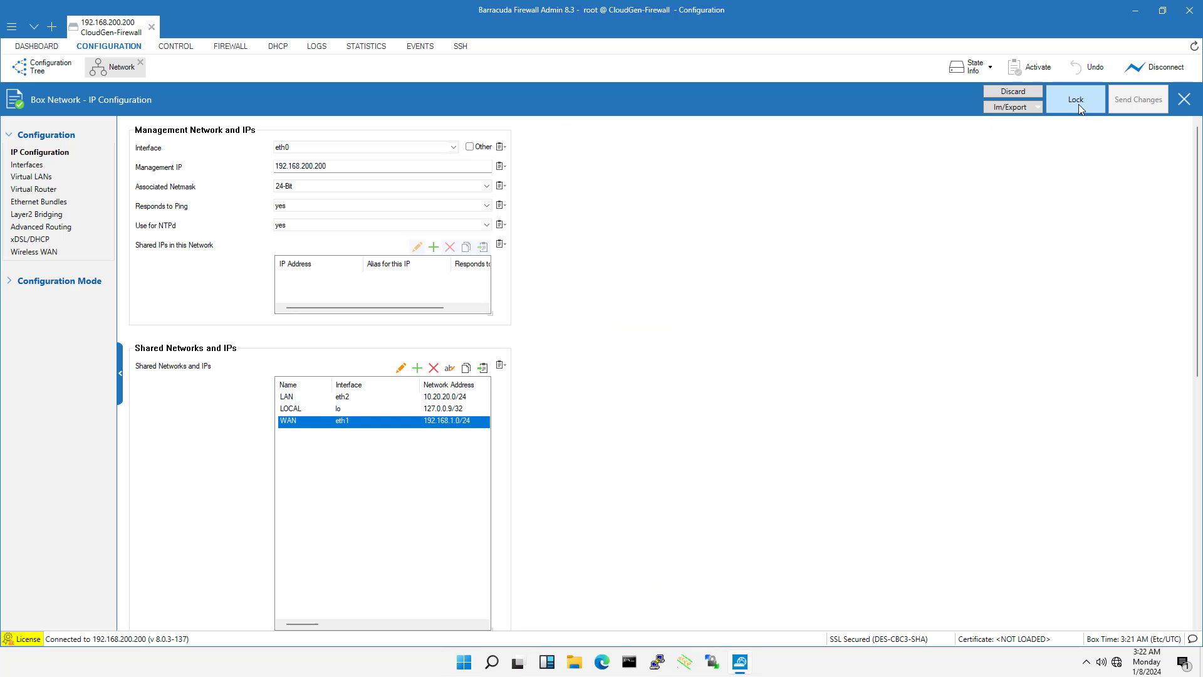
{"action": "left_click", "coordinate": [306, 422]}
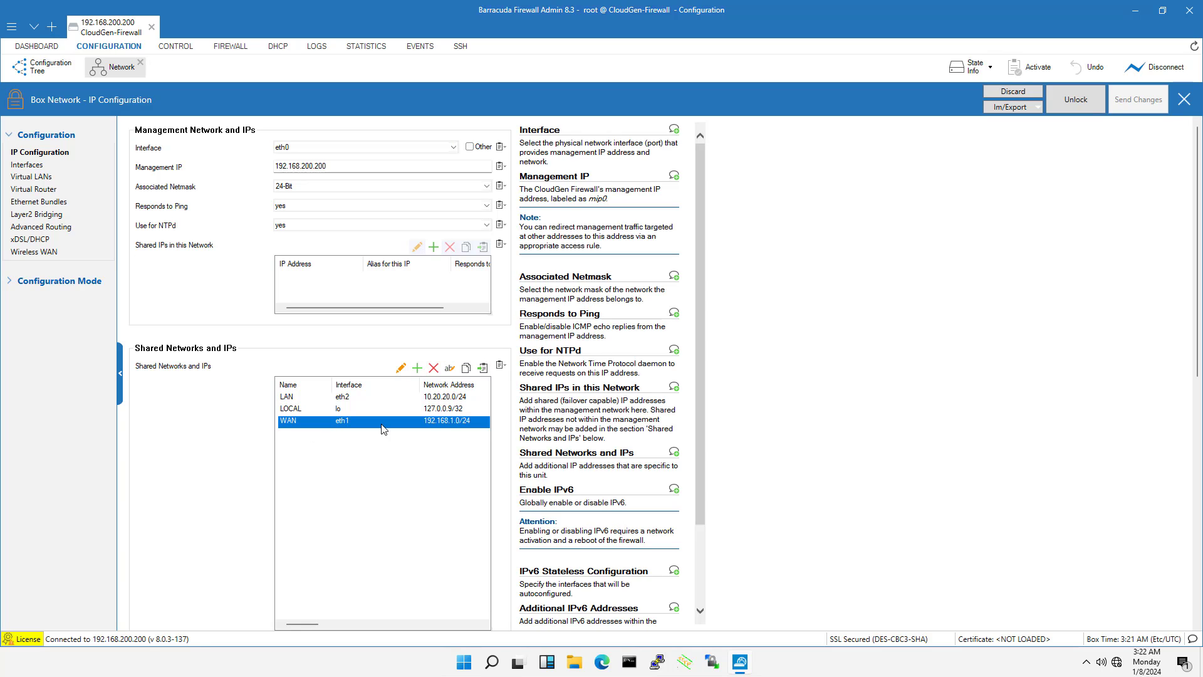
{"action": "left_click", "coordinate": [433, 368]}
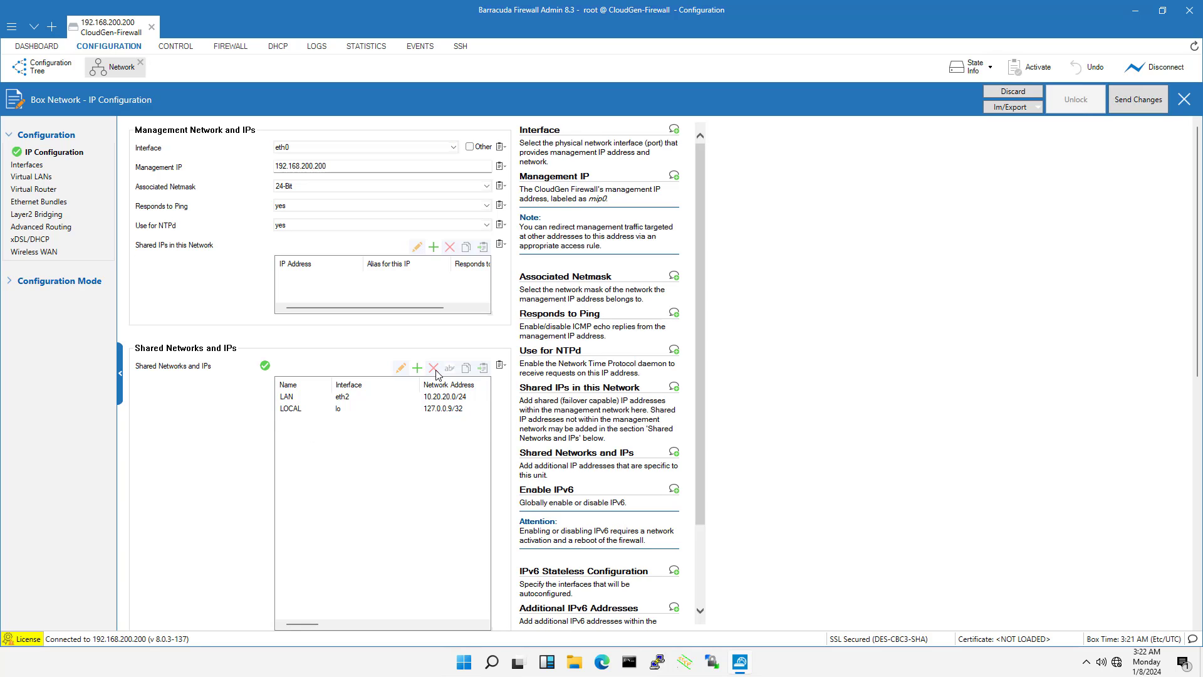
Send the shared network removal to the firewall and activate the pending change
{"action": "left_click", "coordinate": [1134, 106]}
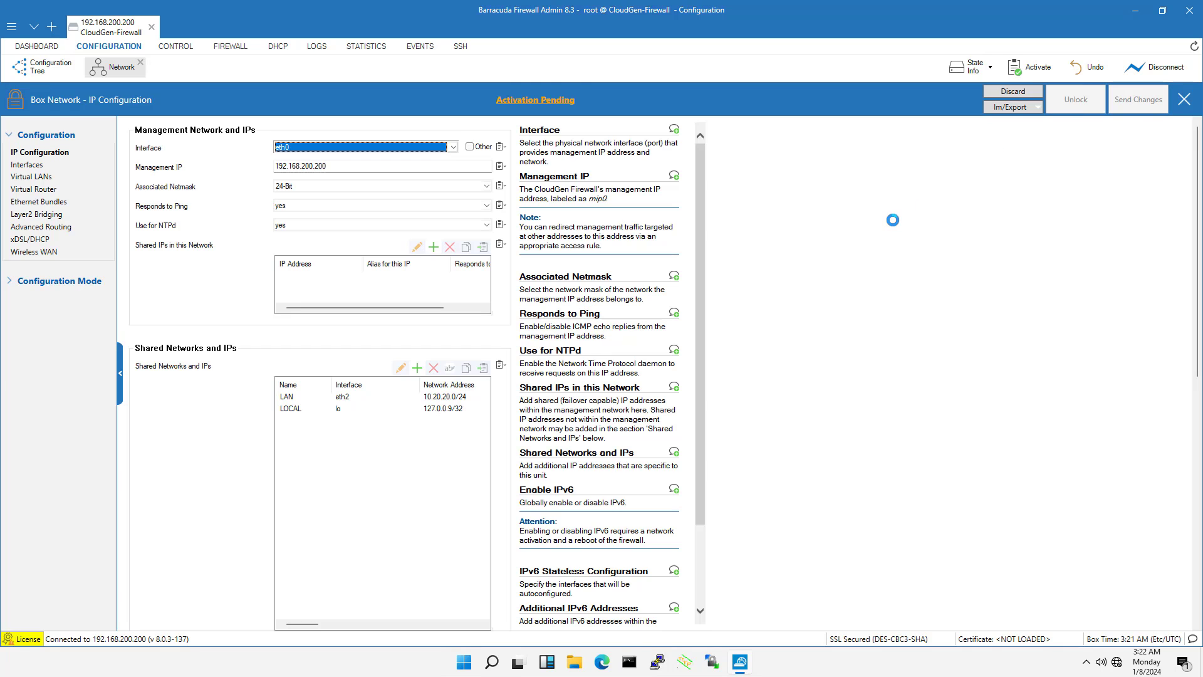
{"action": "left_click", "coordinate": [537, 101]}
{"action": "left_click", "coordinate": [532, 345]}
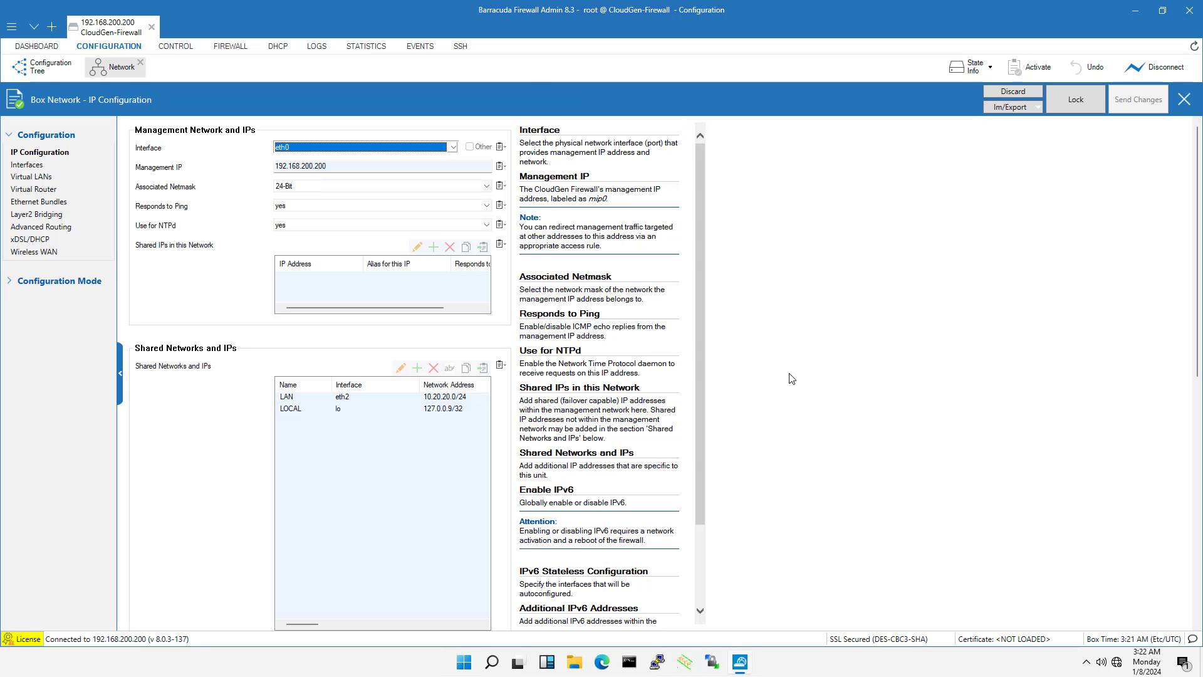
Lock the Advanced Routing configuration and delete the IPV401 default route from the IPv4 routing table
{"action": "left_click", "coordinate": [30, 231]}
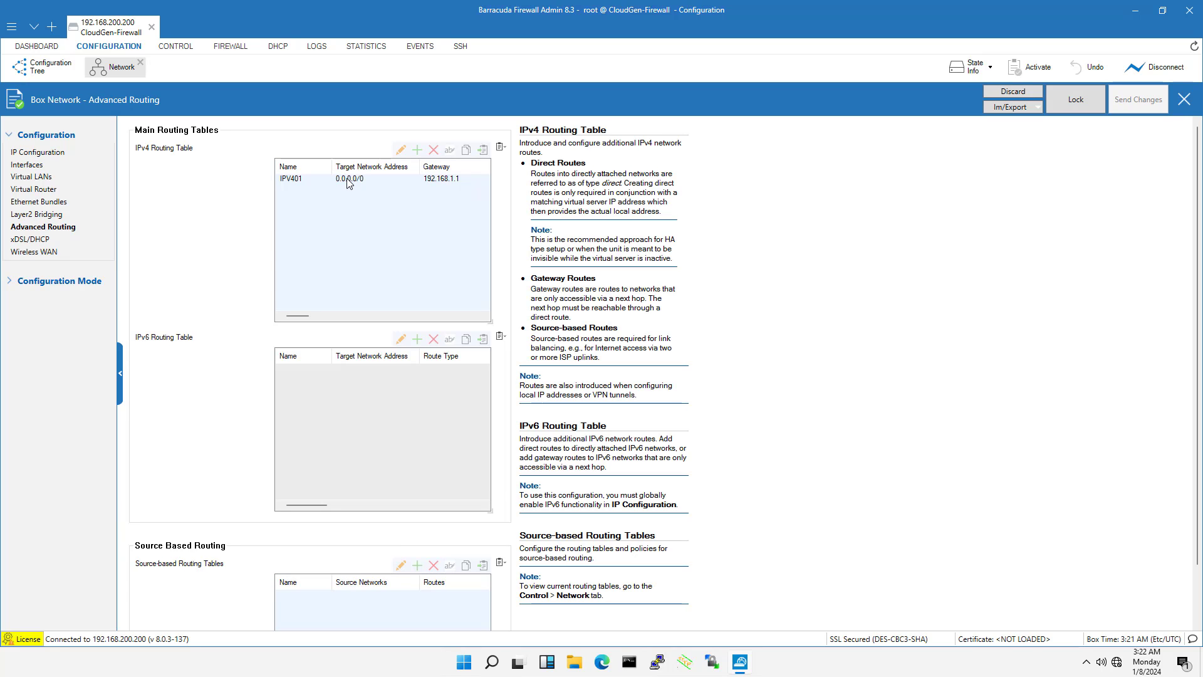
{"action": "left_click", "coordinate": [1069, 101]}
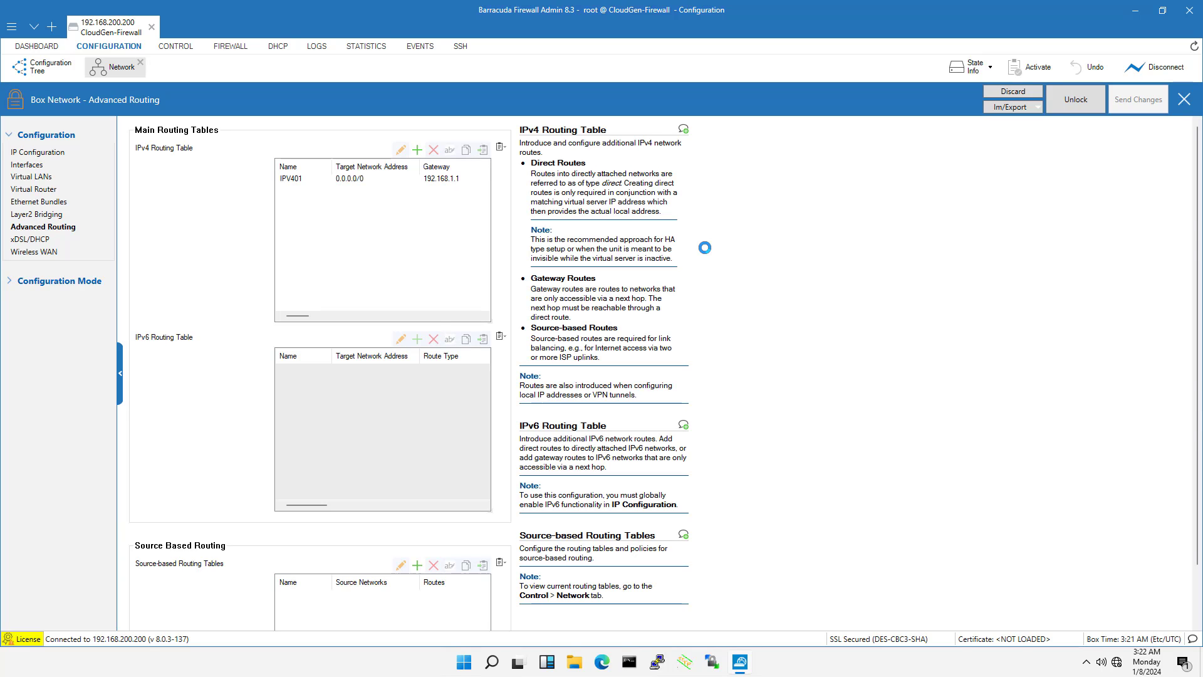
{"action": "left_click", "coordinate": [342, 182]}
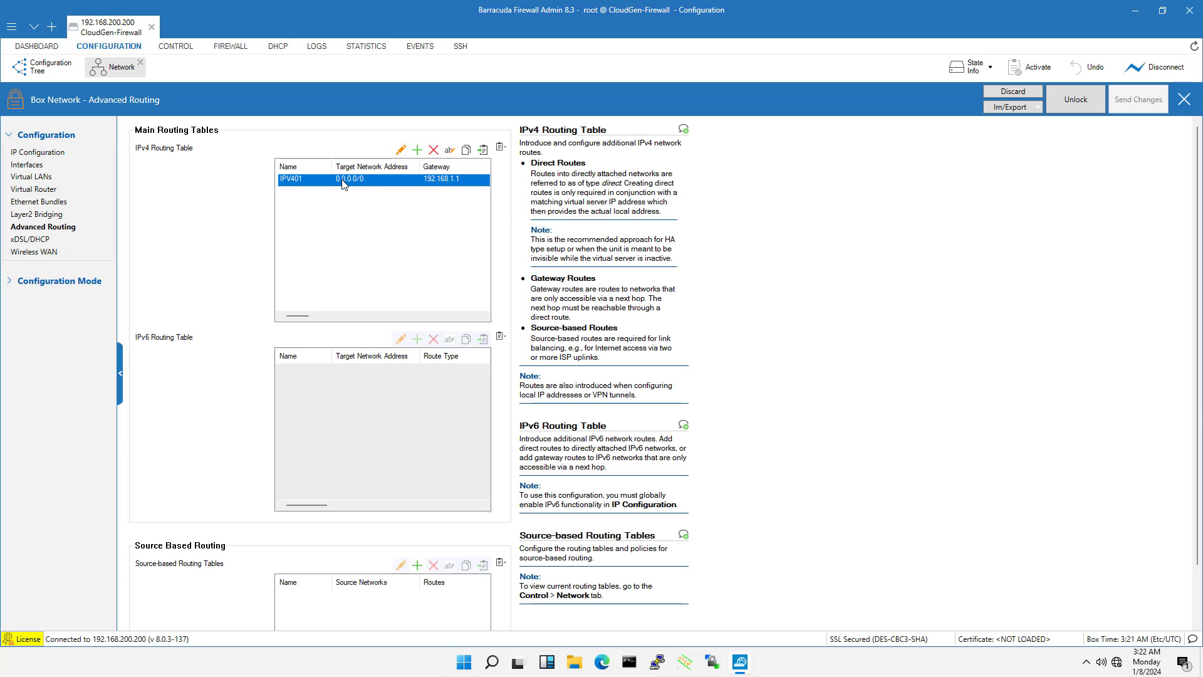
{"action": "left_click", "coordinate": [434, 150]}
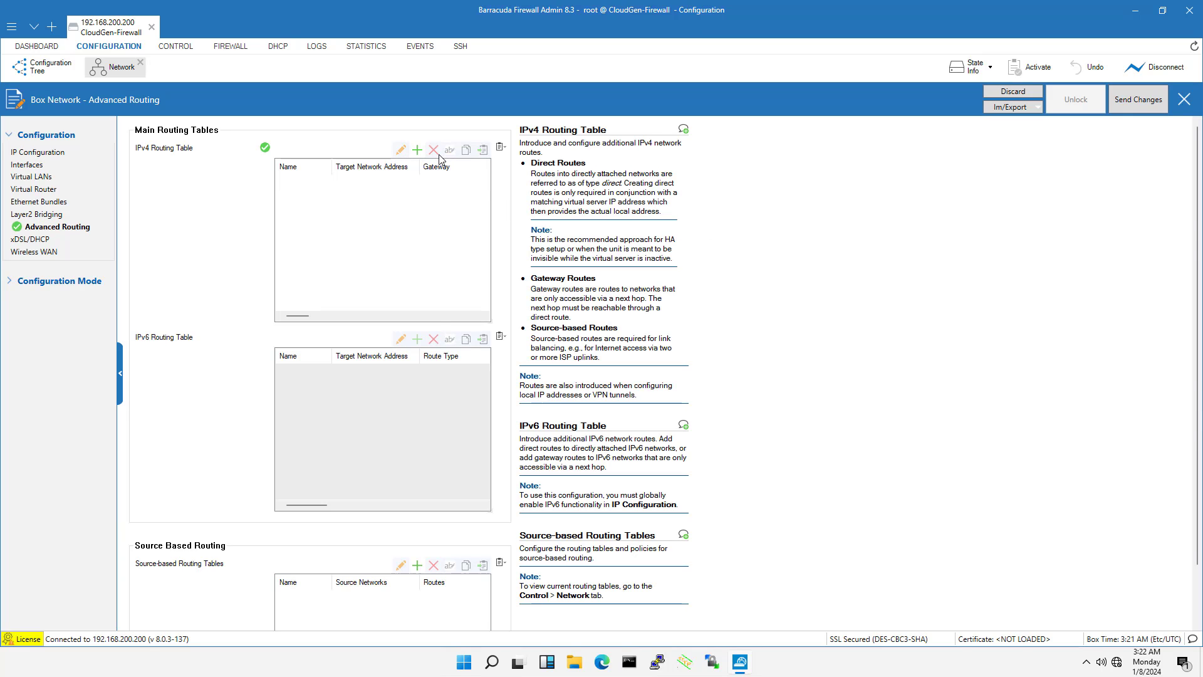
Send the route removal to the firewall and activate the pending change
{"action": "left_click", "coordinate": [1136, 106]}
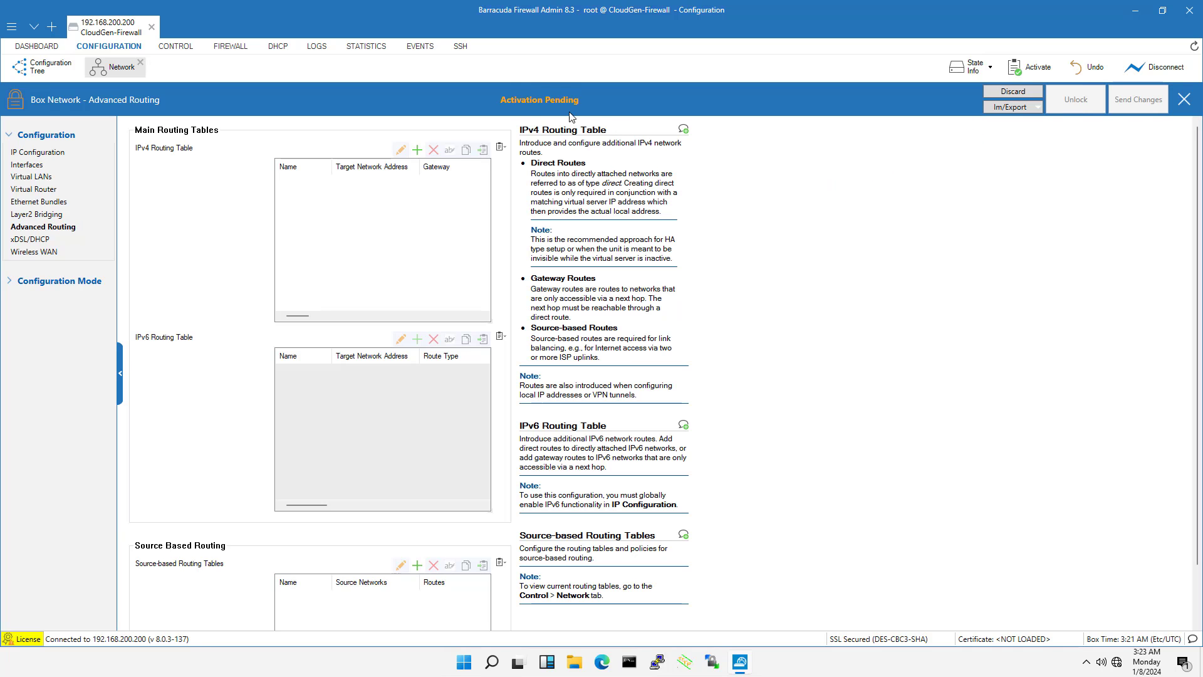
{"action": "left_click", "coordinate": [538, 102]}
{"action": "left_click", "coordinate": [542, 346]}
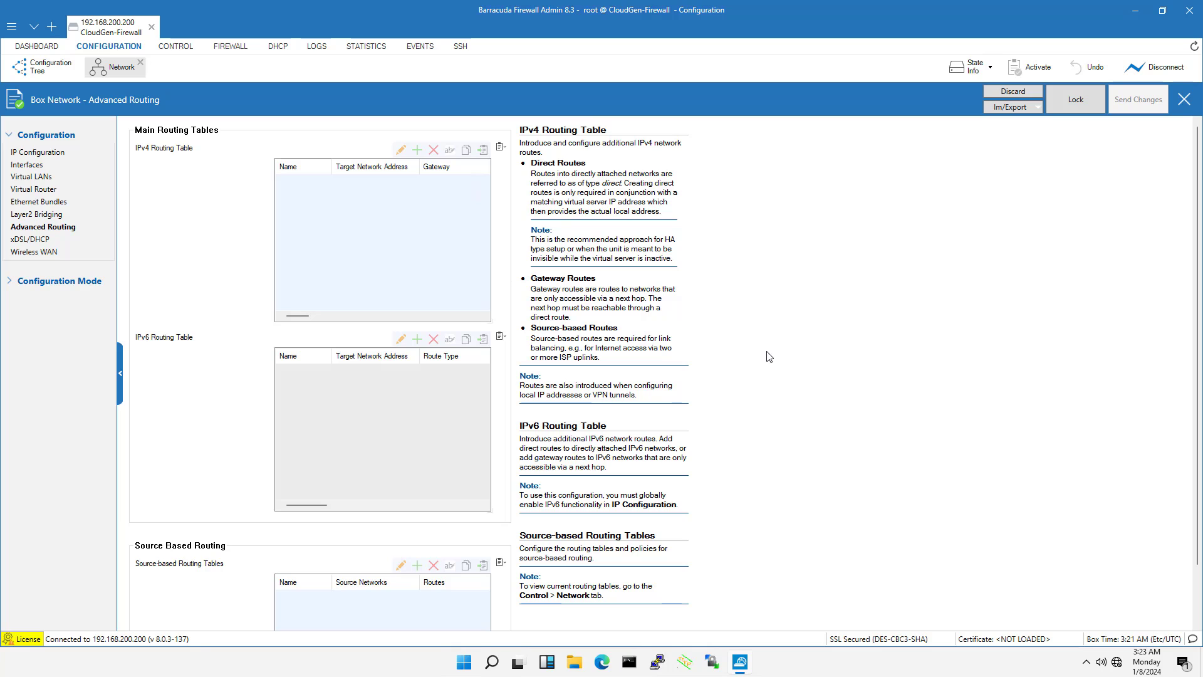
Lock the xDSL/DHCP configuration and enable the DHCPv4 client
{"action": "left_click", "coordinate": [32, 239]}
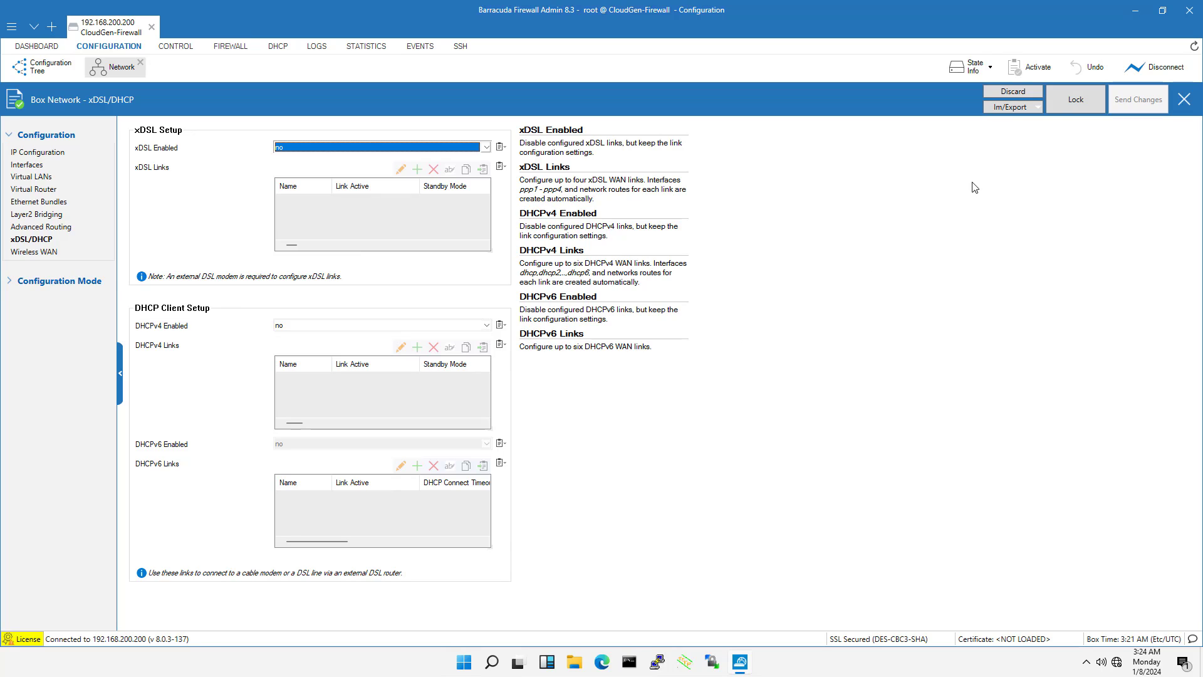
{"action": "left_click", "coordinate": [1075, 103]}
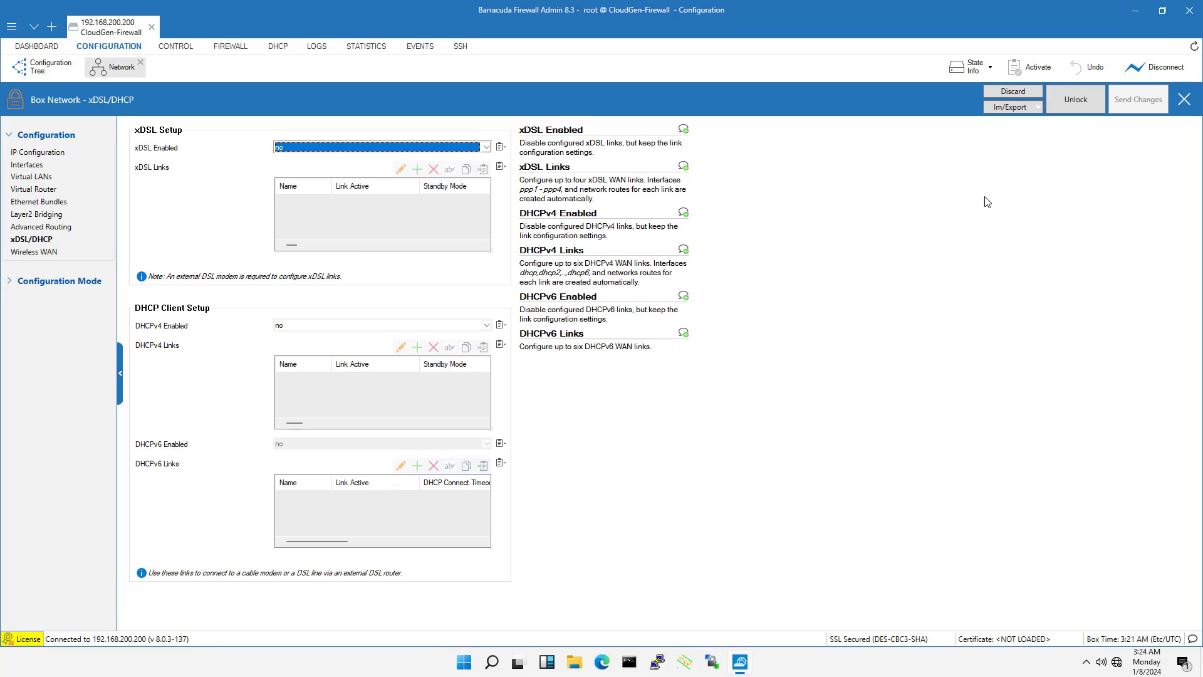
{"action": "left_click", "coordinate": [318, 326]}
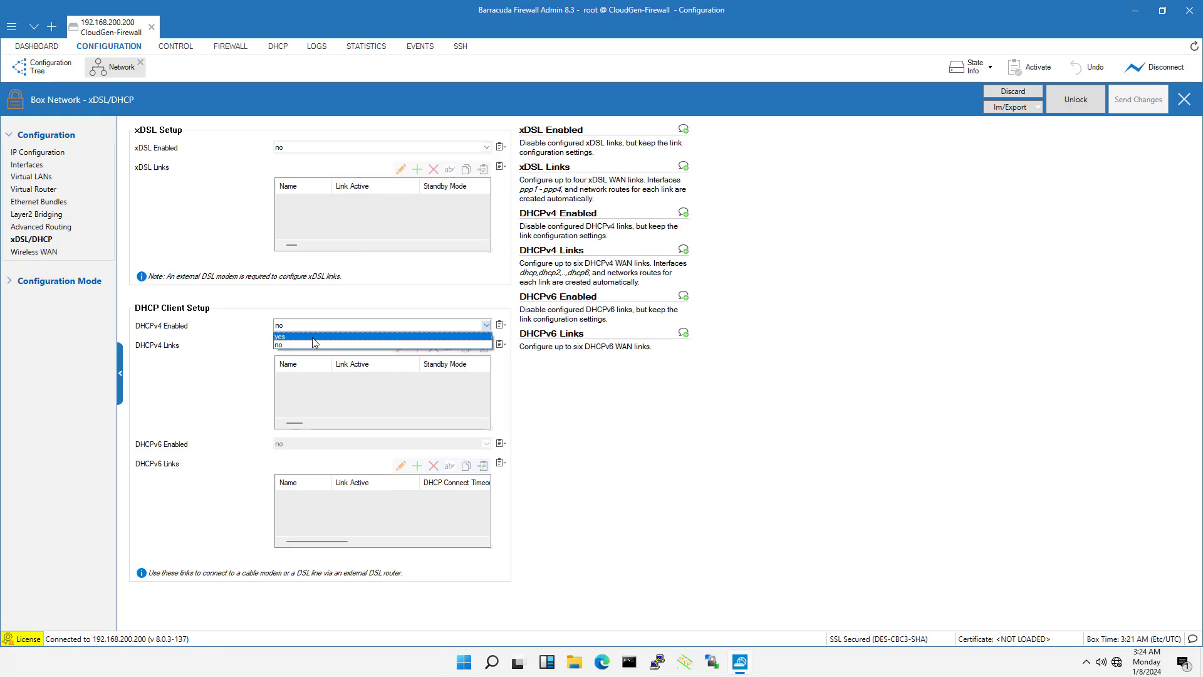
{"action": "left_click", "coordinate": [312, 337]}
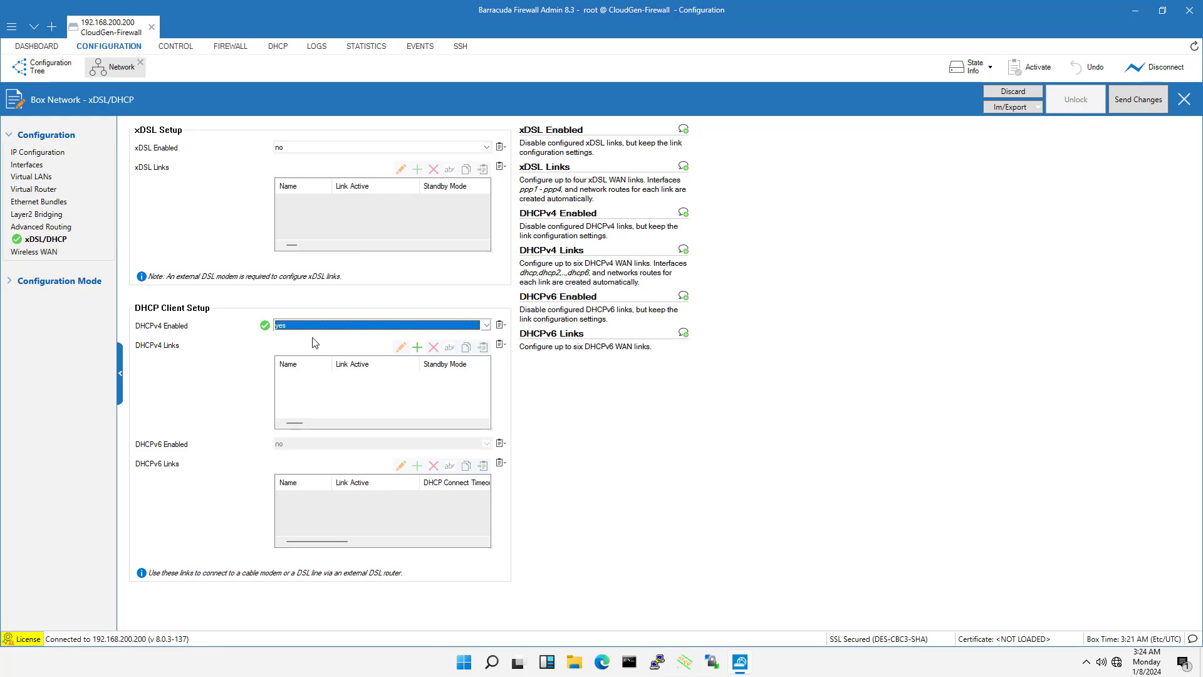
Add a DHCPv4 link named DHCP01 on interface eth1, keeping the default routing settings, and confirm it
{"action": "left_click", "coordinate": [416, 348]}
{"action": "left_click", "coordinate": [556, 348]}
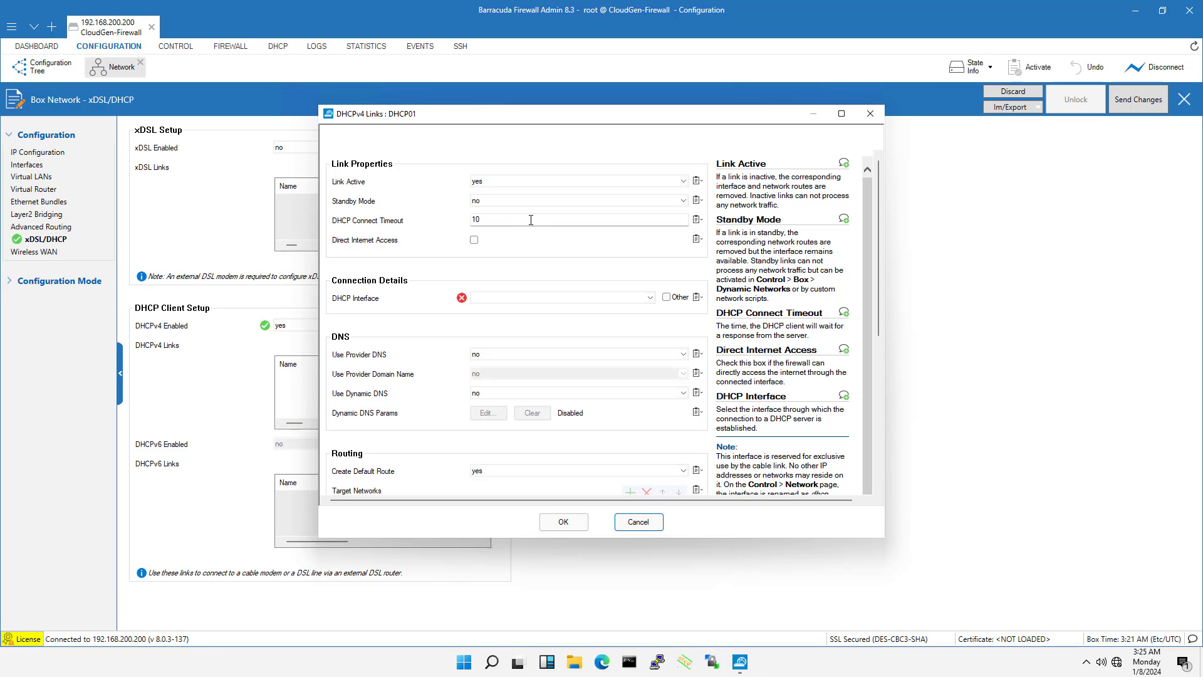
{"action": "left_click", "coordinate": [532, 297]}
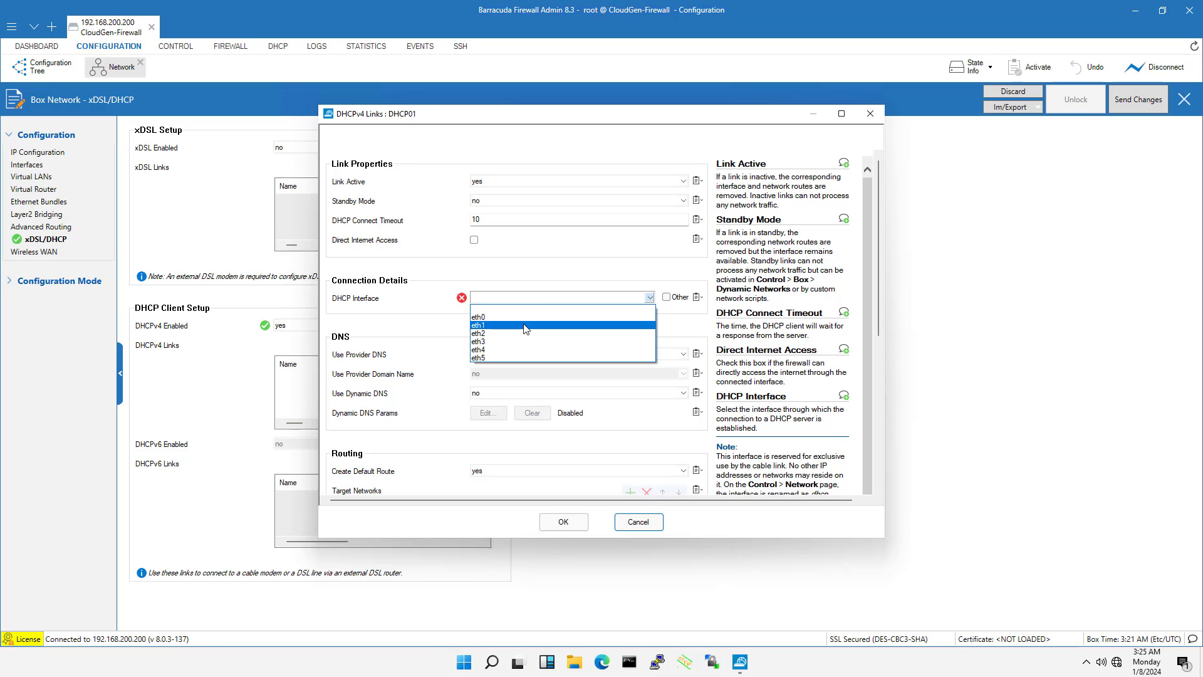
{"action": "left_click", "coordinate": [525, 326]}
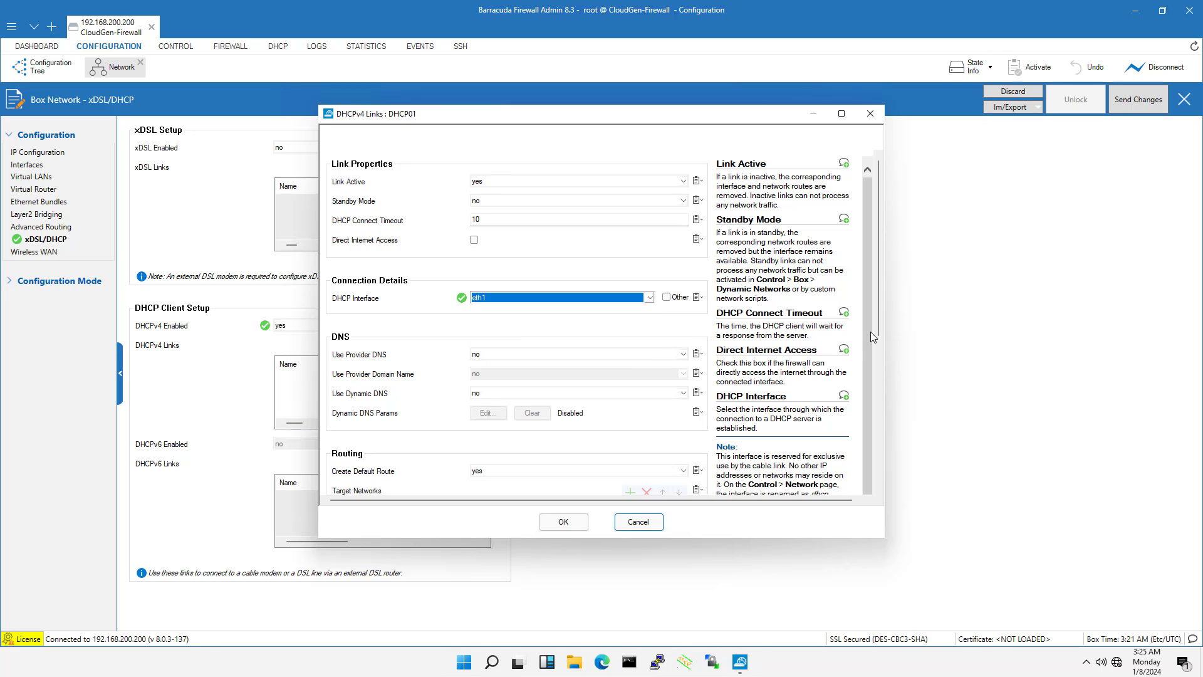
{"action": "left_click_drag", "start_coordinate": [877, 324], "coordinate": [879, 488]}
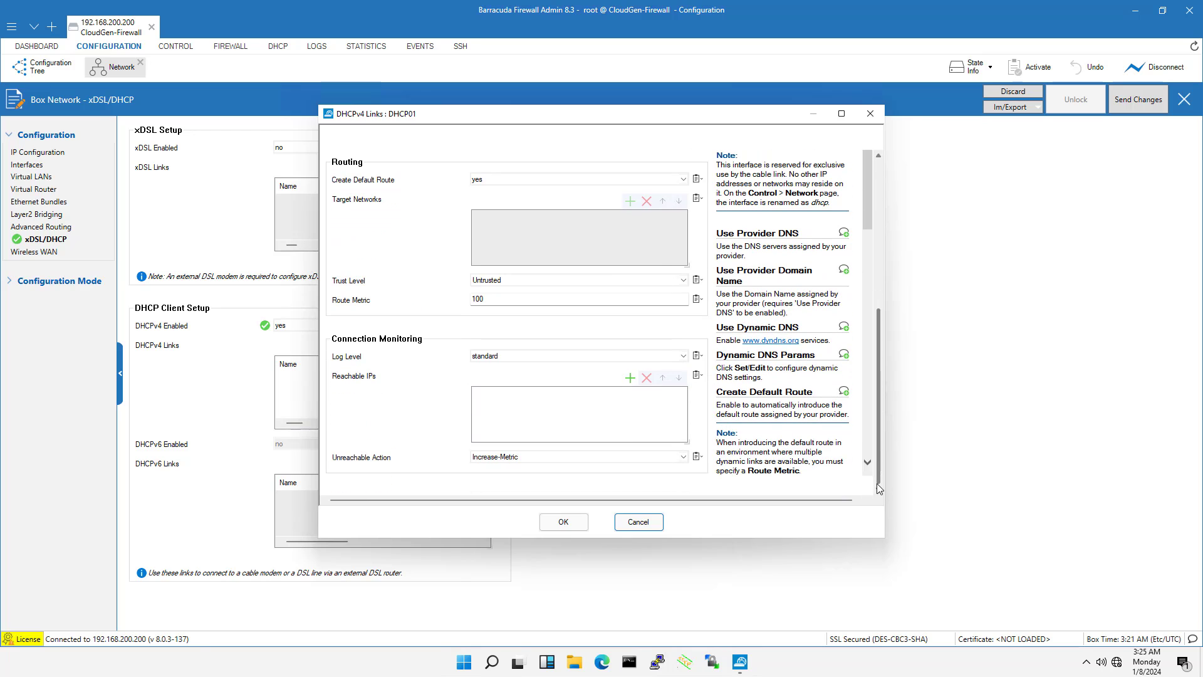
{"action": "left_click", "coordinate": [560, 525]}
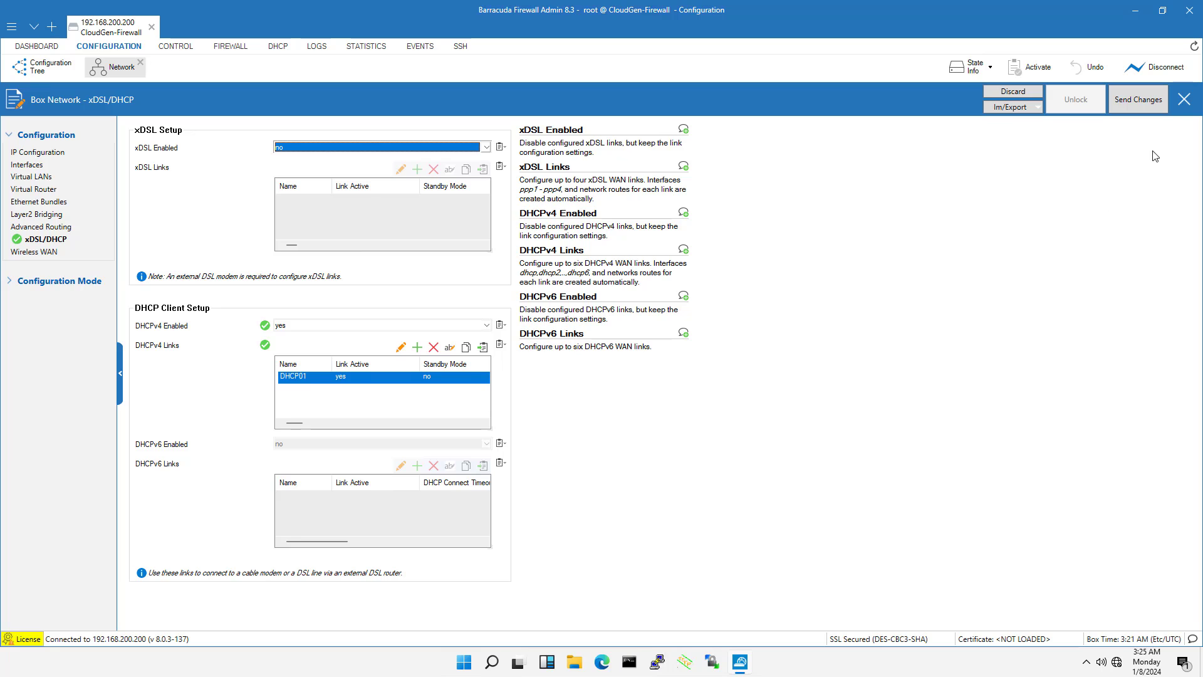
Send the DHCPv4 client settings to the firewall and activate them
{"action": "left_click", "coordinate": [1135, 101]}
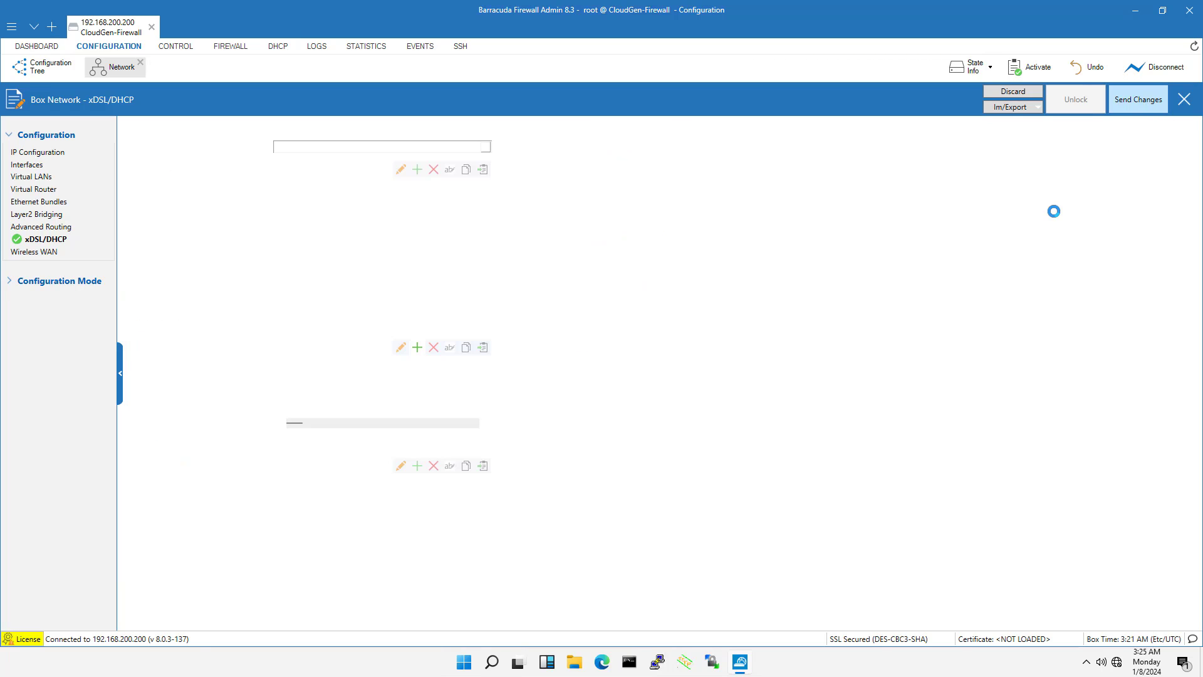
{"action": "left_click", "coordinate": [531, 102]}
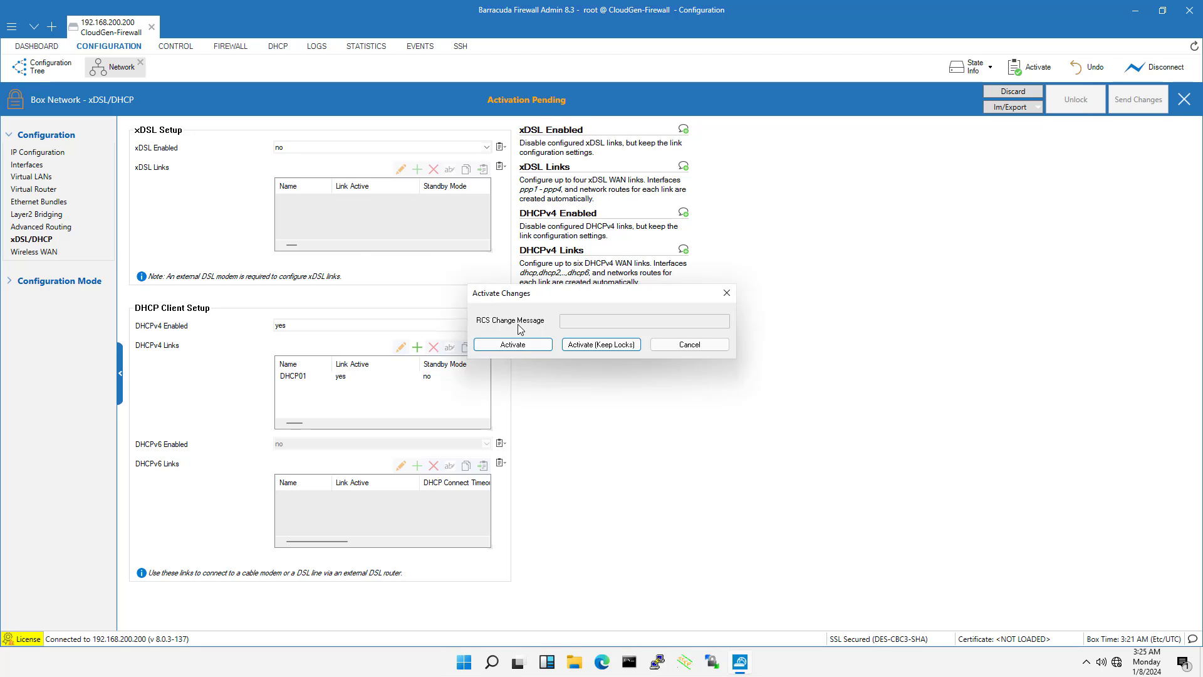
{"action": "left_click", "coordinate": [518, 345]}
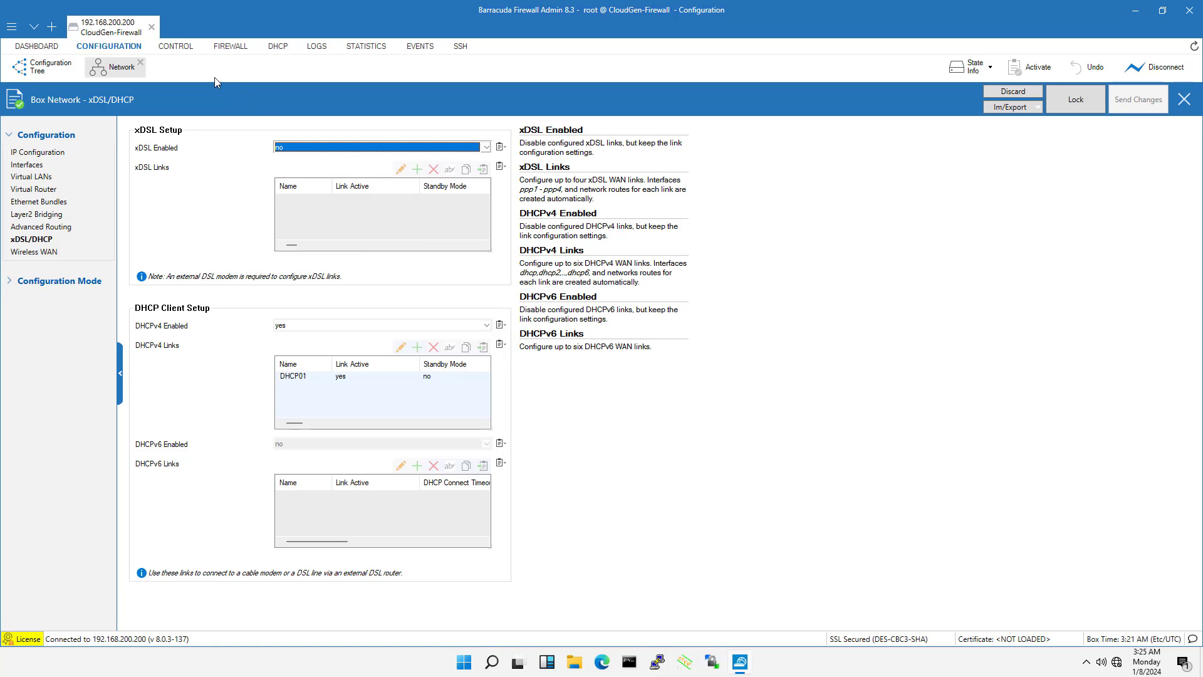
Activate the new network configuration from the Box controls without forcing it, and check the activation report
{"action": "left_click", "coordinate": [174, 48]}
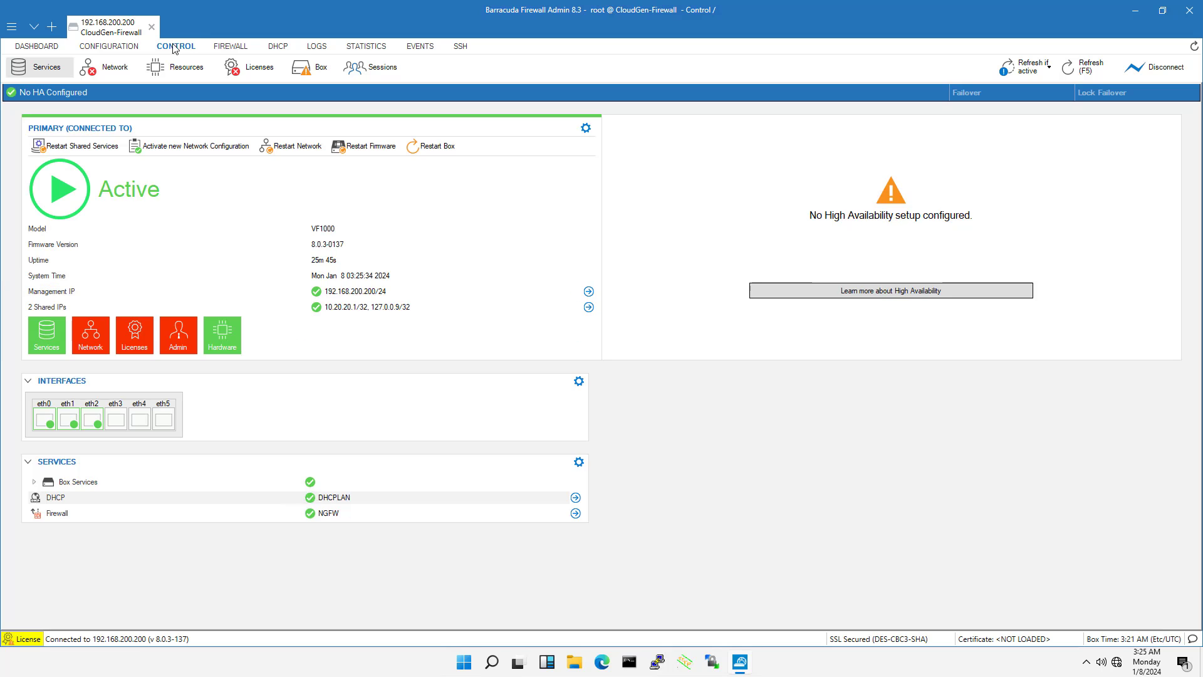
{"action": "left_click", "coordinate": [308, 70]}
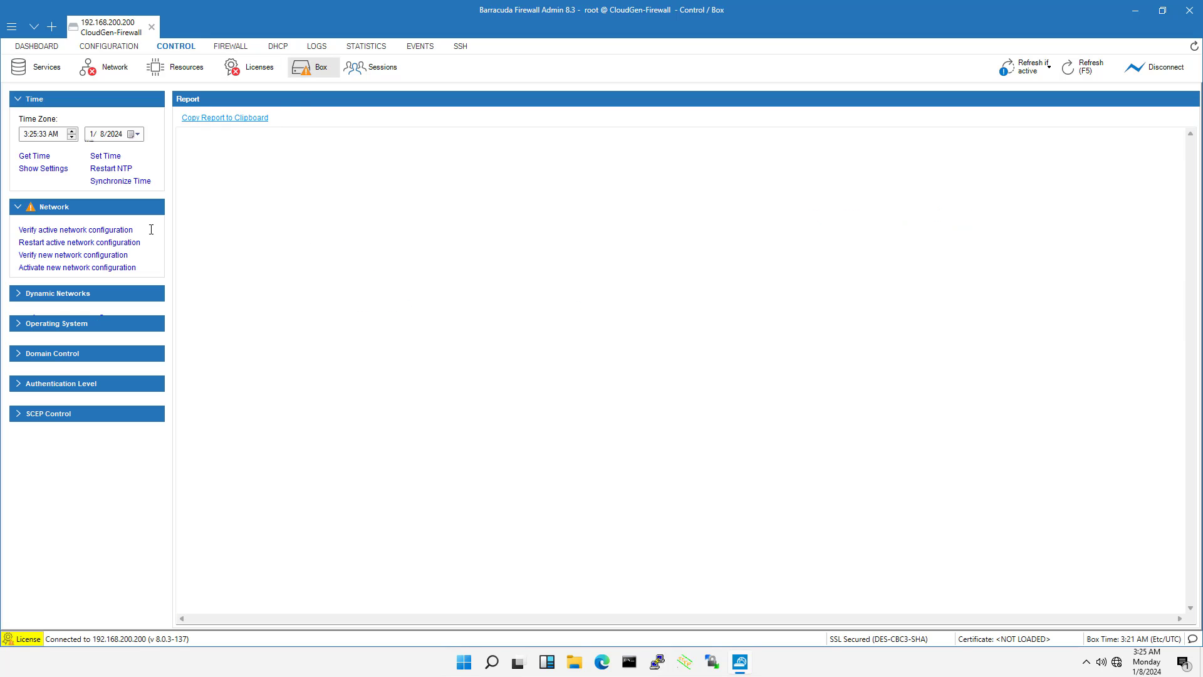
{"action": "left_click", "coordinate": [51, 268]}
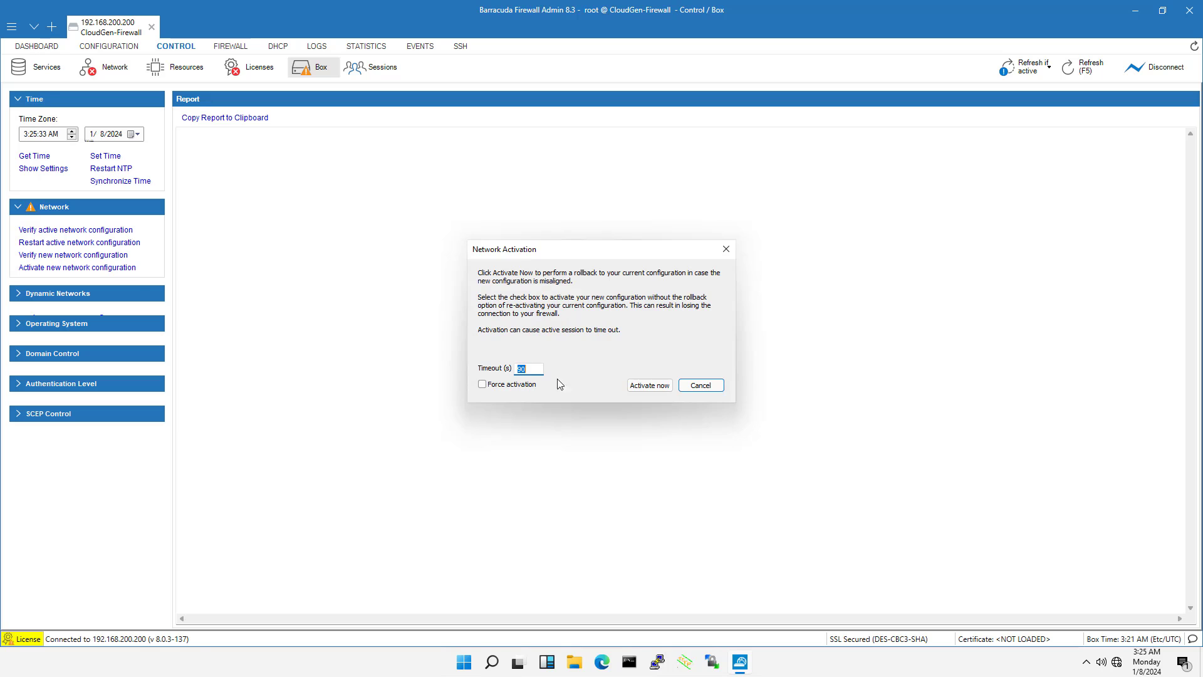
{"action": "left_click", "coordinate": [641, 384]}
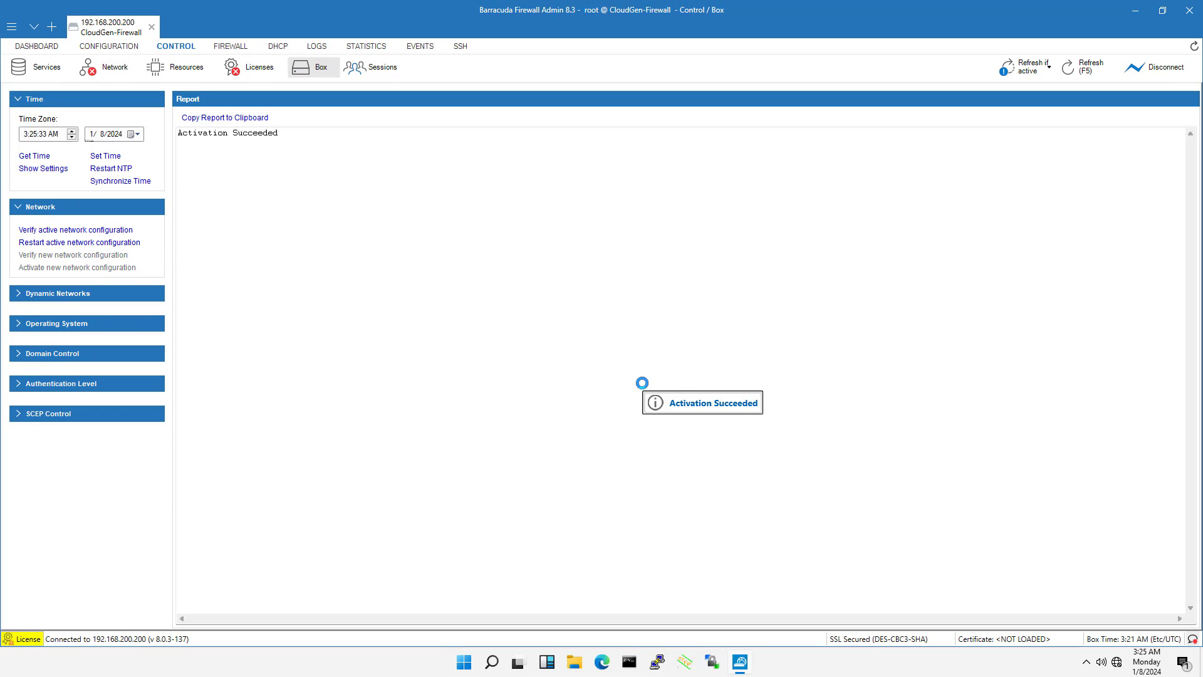
{"action": "left_click_drag", "start_coordinate": [278, 132], "coordinate": [177, 134]}
Examine the IP addresses on the dhcp and eth2 interfaces in the network status
{"action": "left_click", "coordinate": [92, 75]}
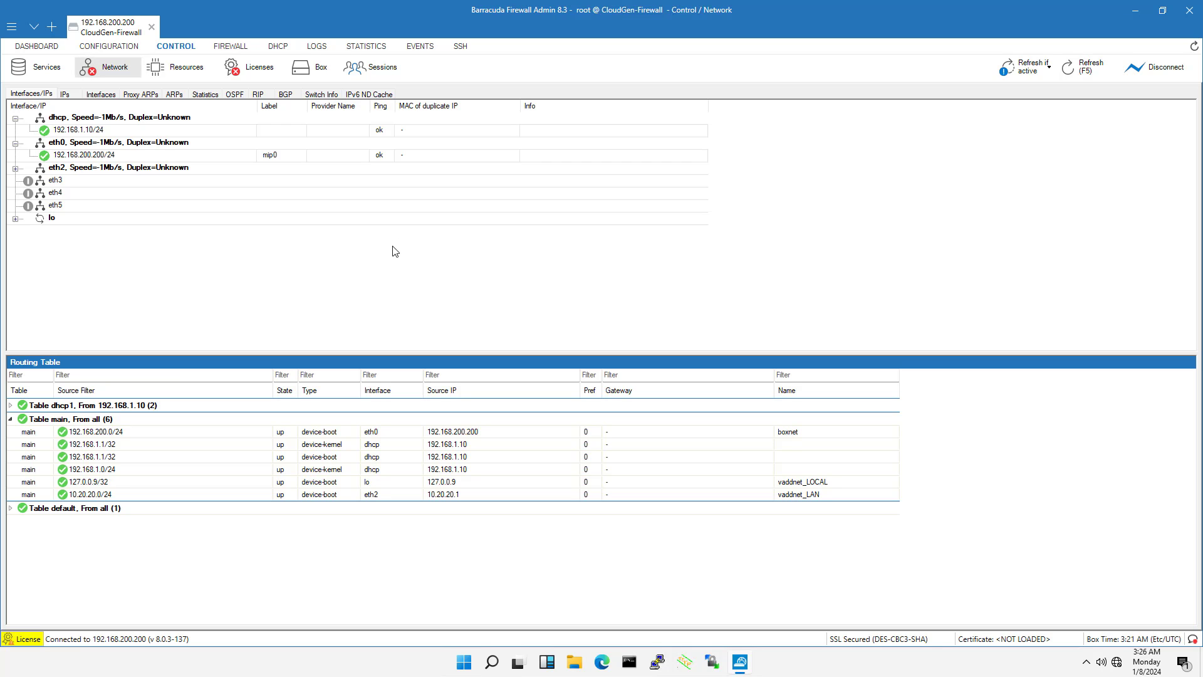
{"action": "left_click", "coordinate": [85, 132]}
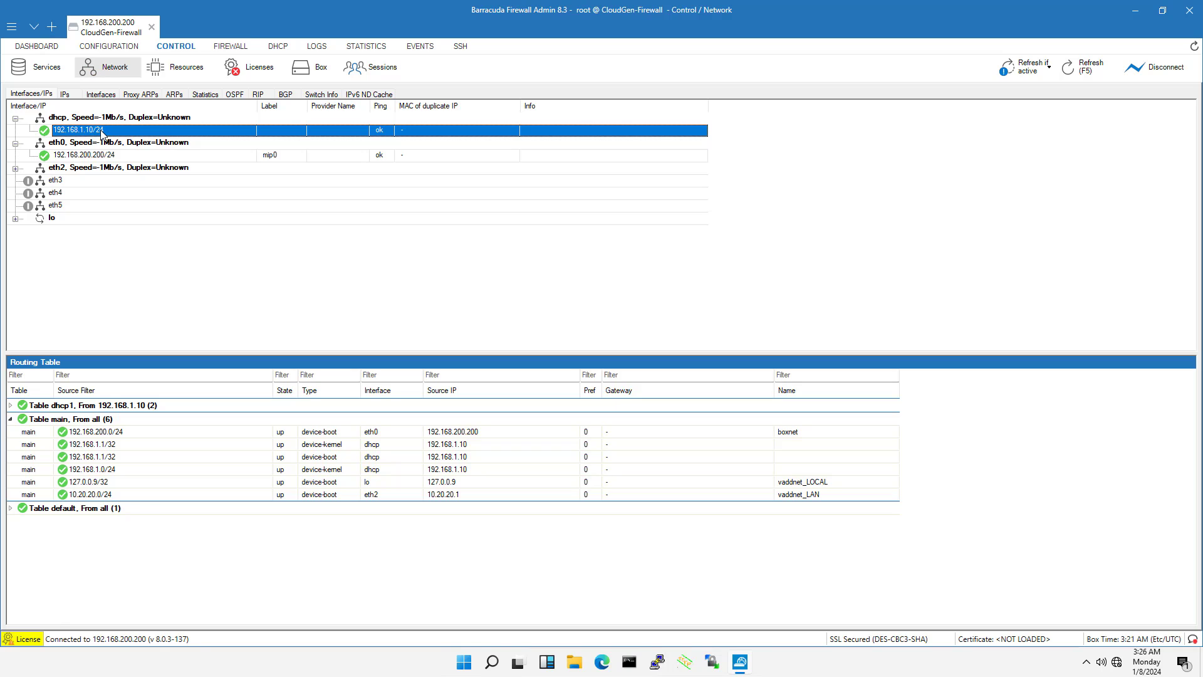
{"action": "left_click", "coordinate": [15, 168]}
{"action": "left_click", "coordinate": [95, 181]}
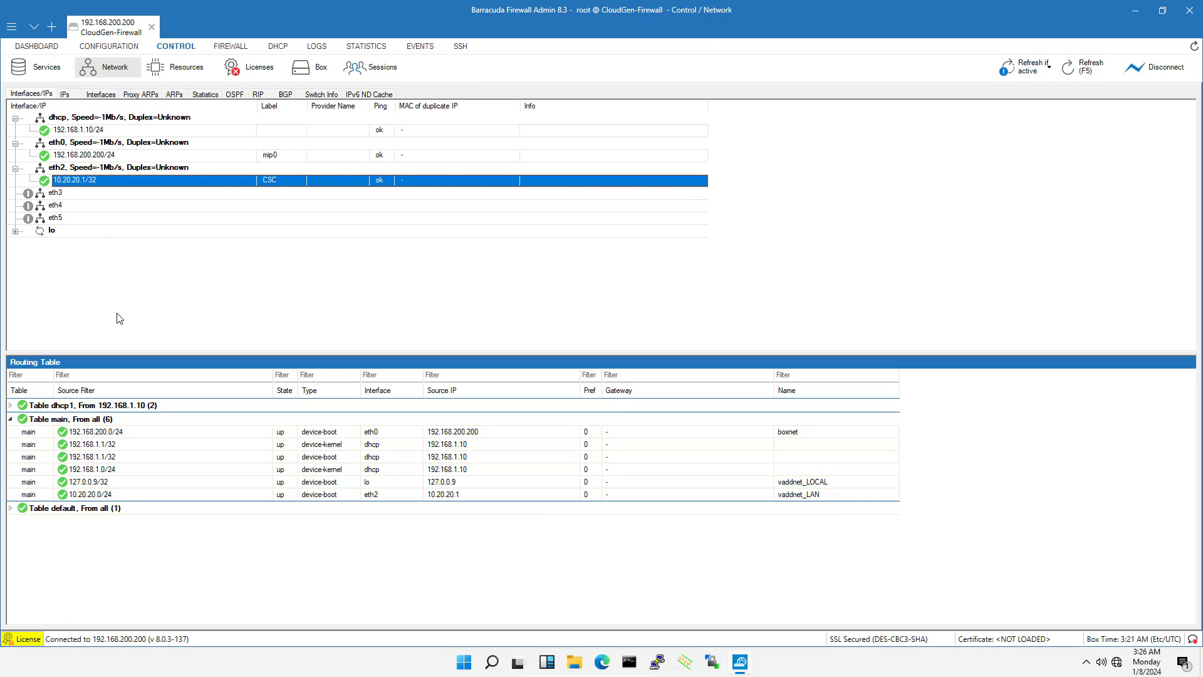
Expand the default routing table to inspect its route
{"action": "left_click", "coordinate": [11, 508]}
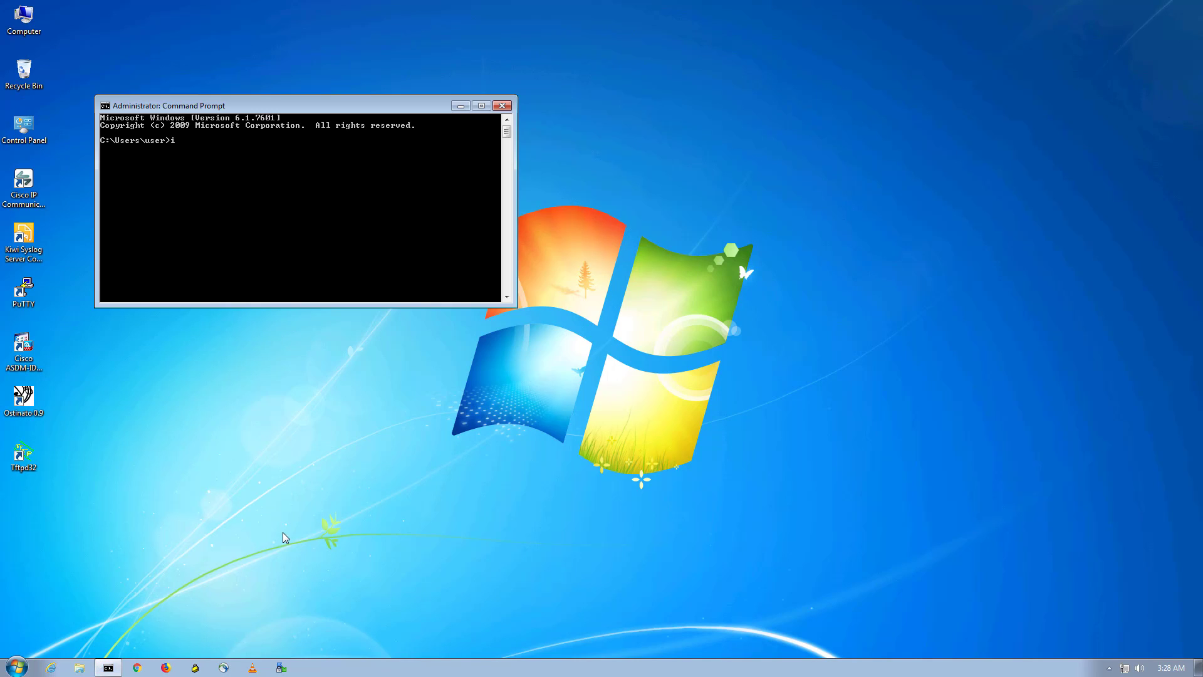
In the LAN client's Command Prompt, display the IP configuration, ping google.com and stop the ping
{"action": "type", "text": "g"}
{"action": "key", "text": "Return"}
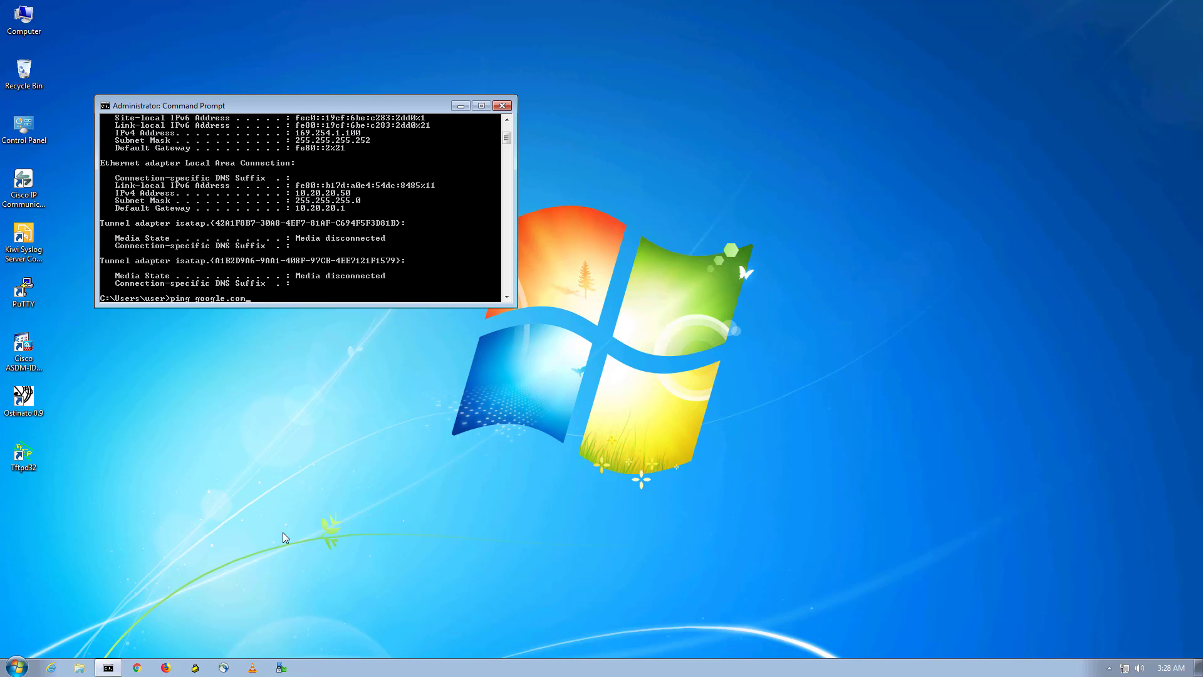
{"action": "type", "text": "ping google.com"}
{"action": "key", "text": "Return"}
{"action": "key", "text": "ctrl+c"}
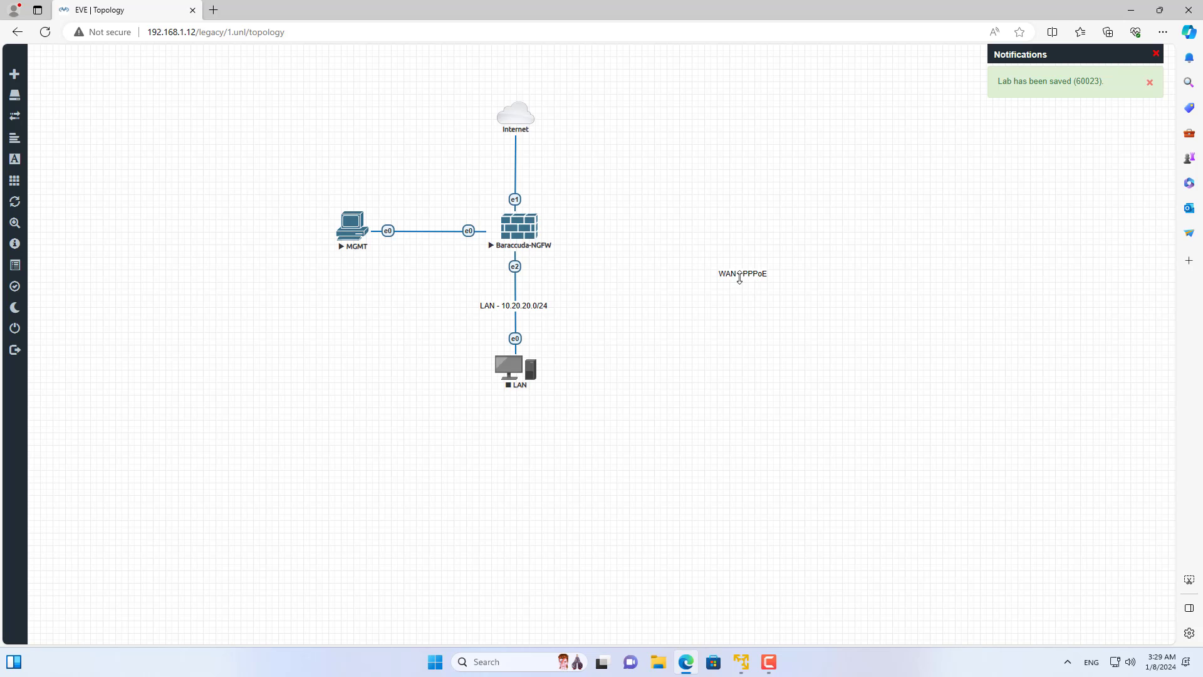
In the EVE topology, place the PPPoE WAN label on the link between the Internet cloud and the firewall
{"action": "left_click_drag", "start_coordinate": [739, 274], "coordinate": [512, 183]}
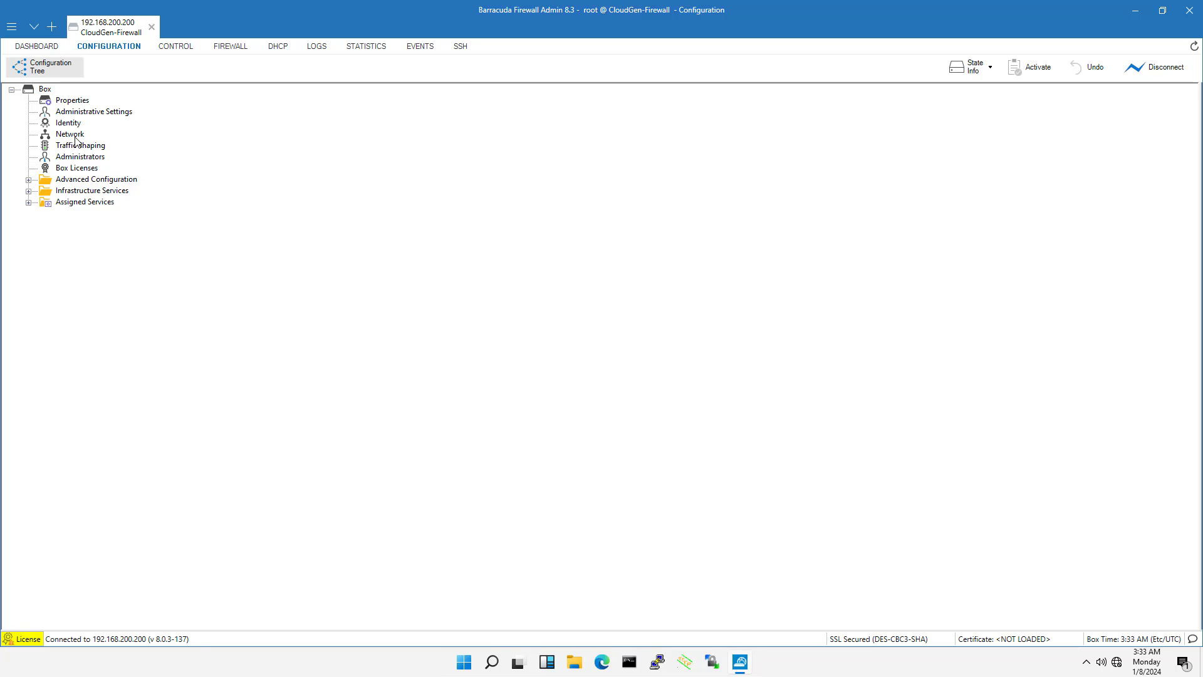
In Firewall Admin, lock the xDSL/DHCP page of the box network configuration, delete the DHCP01 link and set DHCPv4 Enabled to no
{"action": "double_click", "coordinate": [70, 134]}
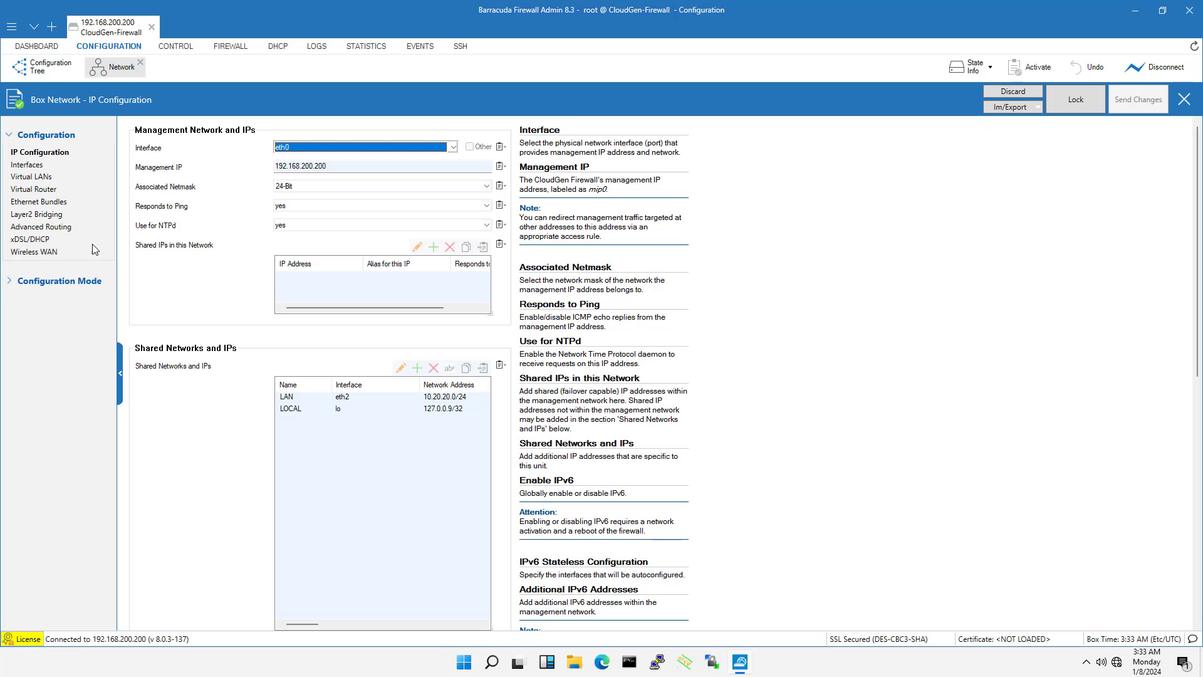
{"action": "left_click", "coordinate": [35, 241]}
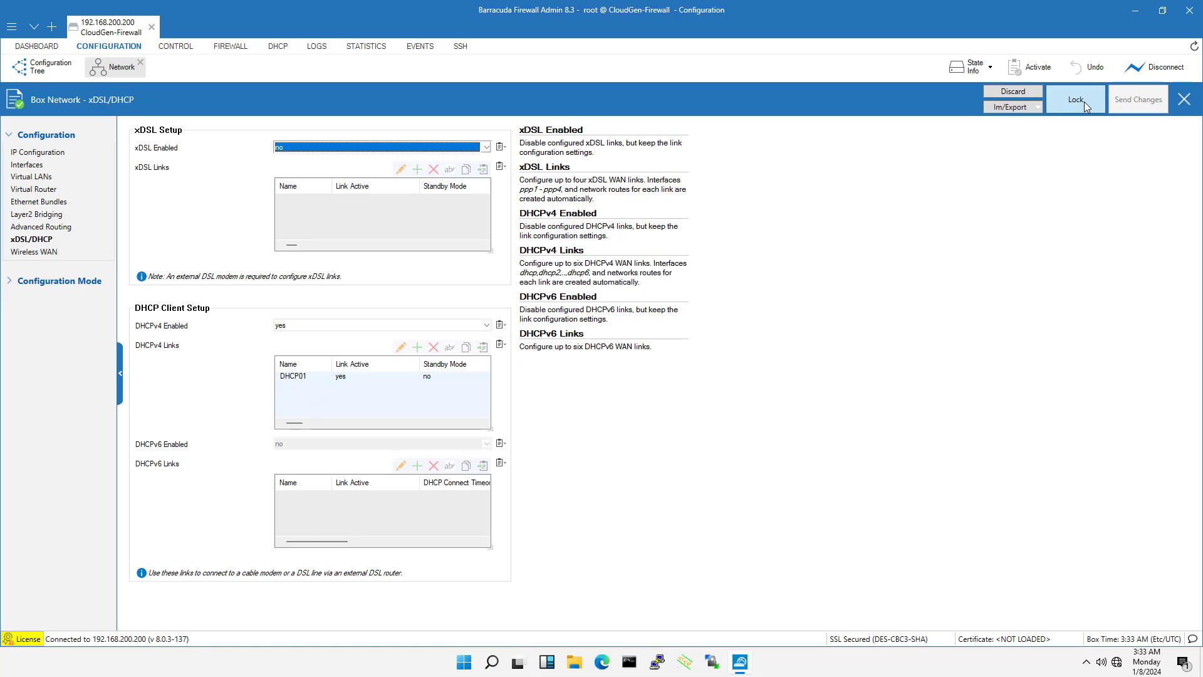
{"action": "left_click", "coordinate": [1084, 102]}
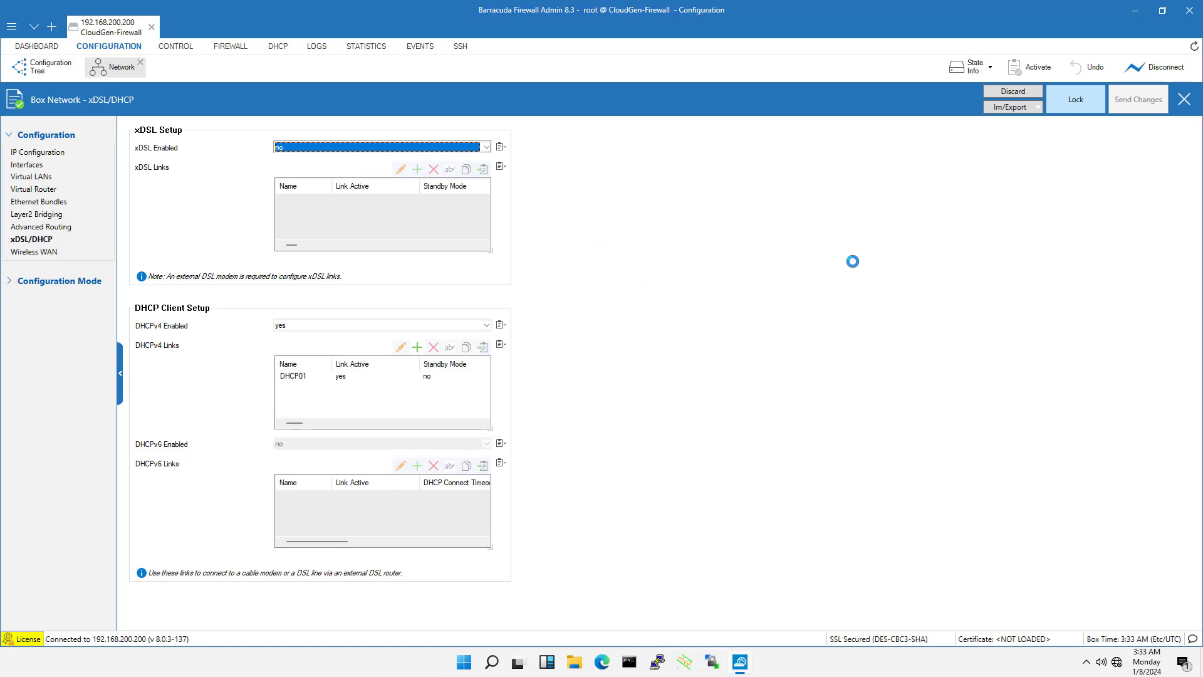
{"action": "left_click", "coordinate": [315, 379]}
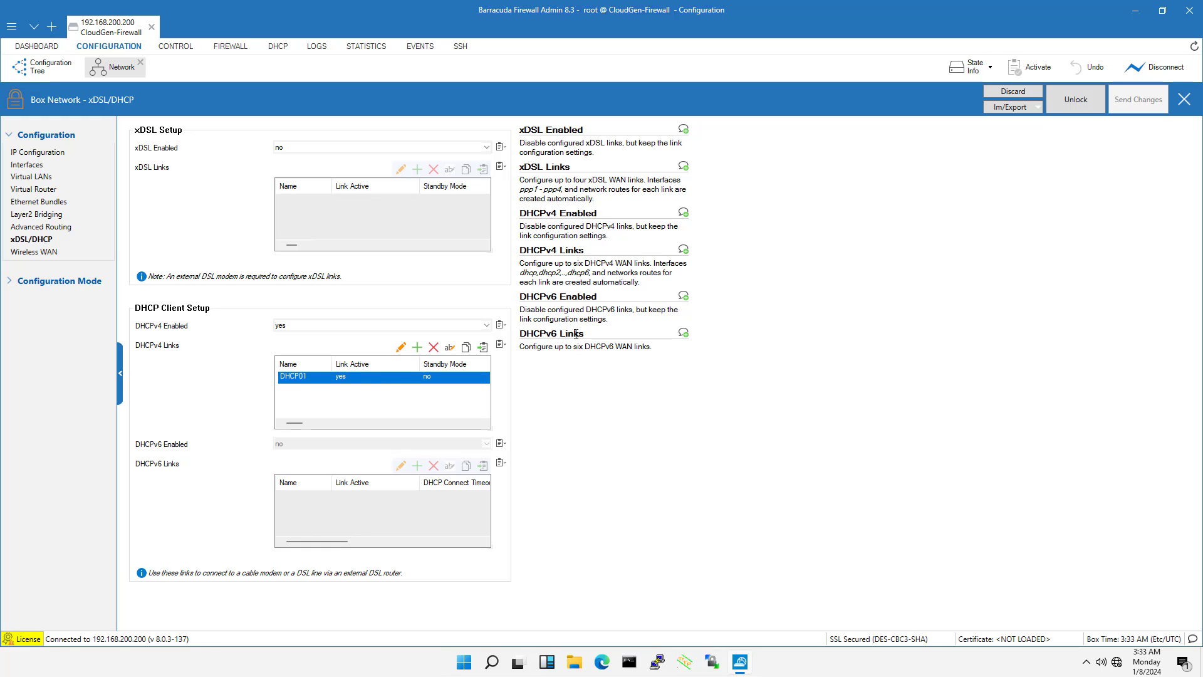
{"action": "left_click", "coordinate": [433, 347]}
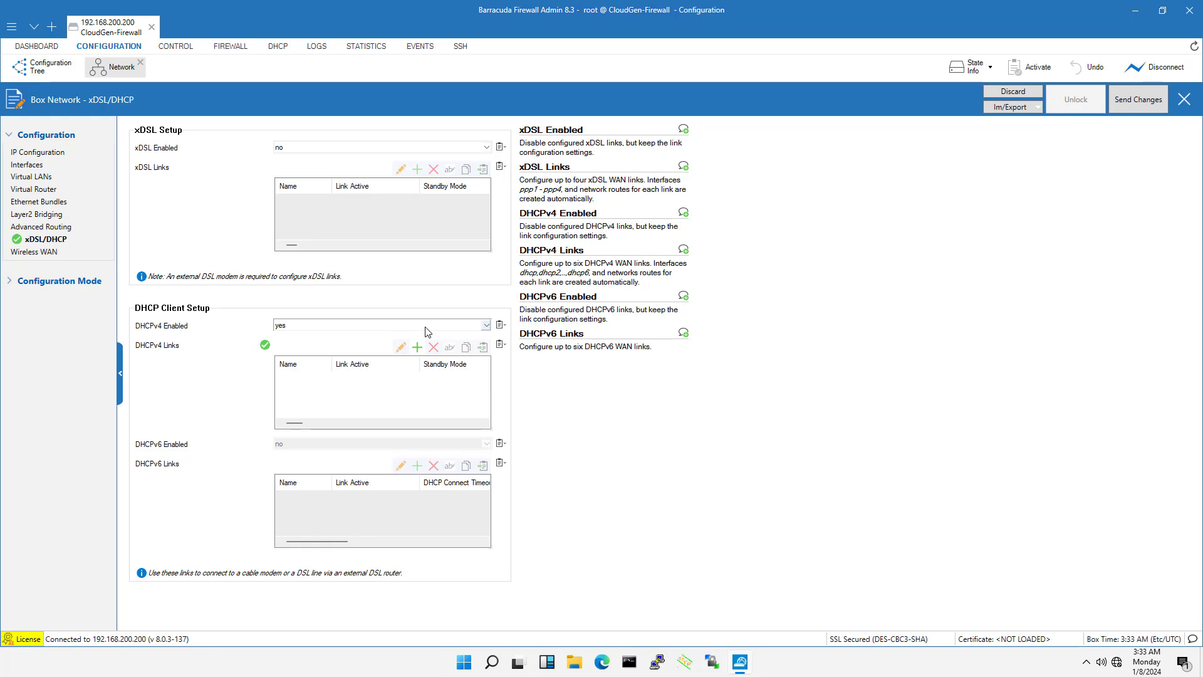
{"action": "left_click", "coordinate": [426, 331]}
{"action": "left_click", "coordinate": [424, 344]}
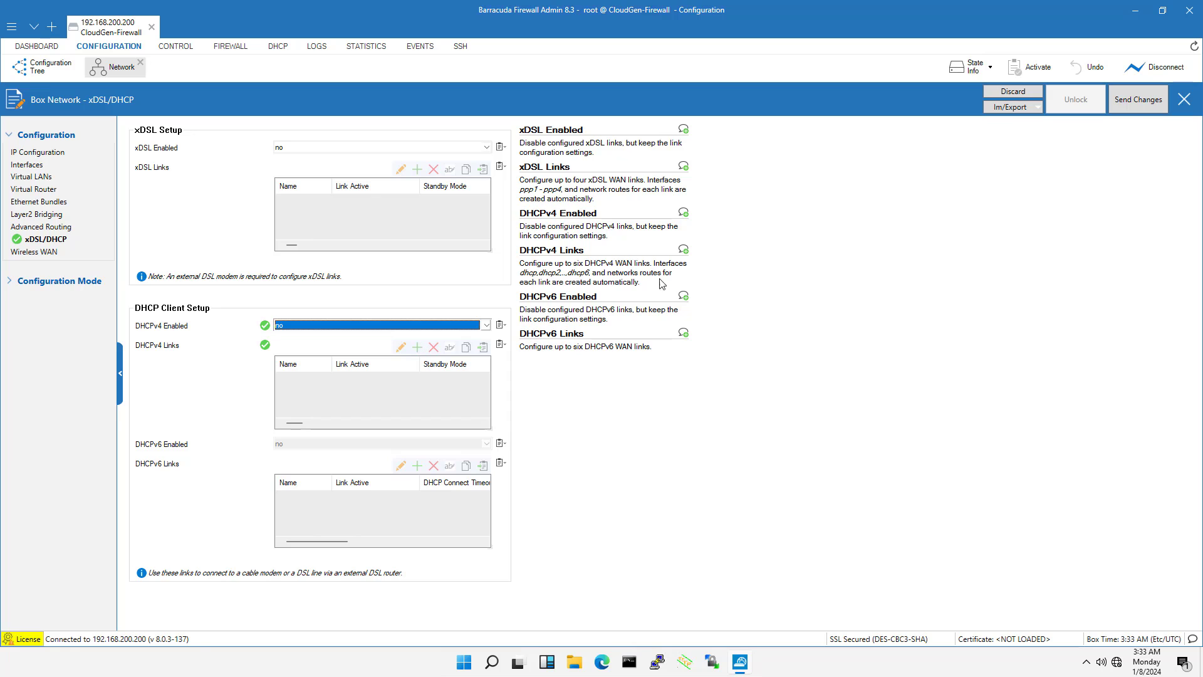
Send the DHCPv4 removal to the firewall and activate the pending change
{"action": "left_click", "coordinate": [1130, 107]}
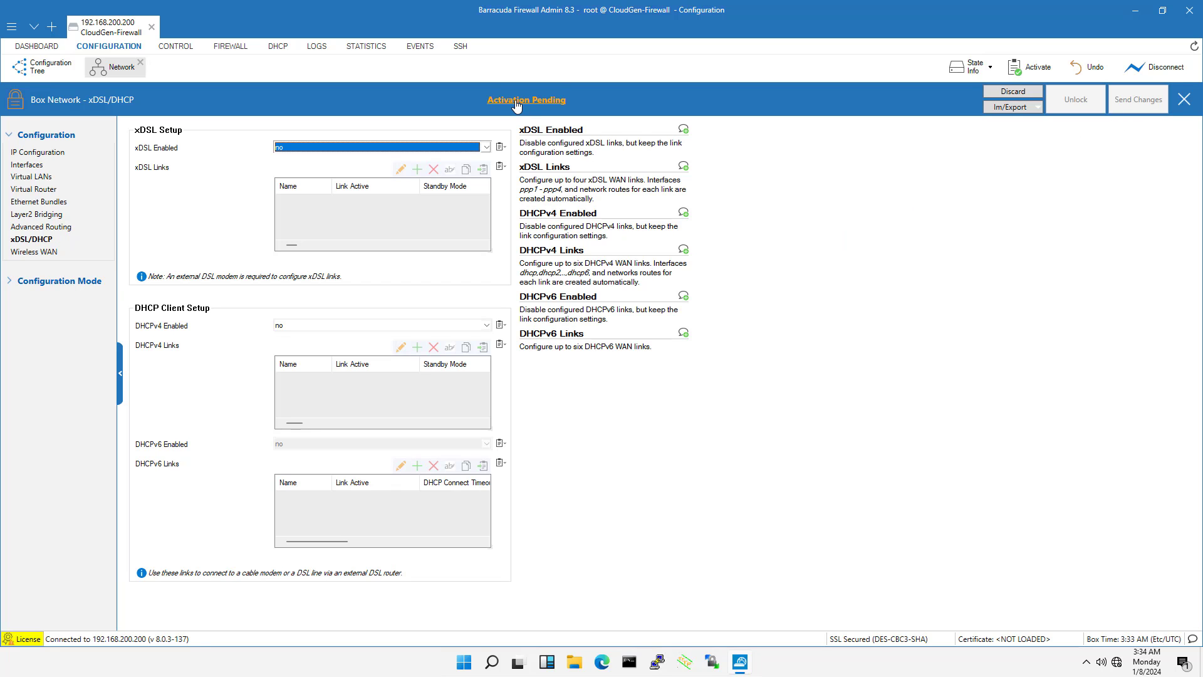
{"action": "left_click", "coordinate": [517, 101]}
{"action": "left_click", "coordinate": [528, 347]}
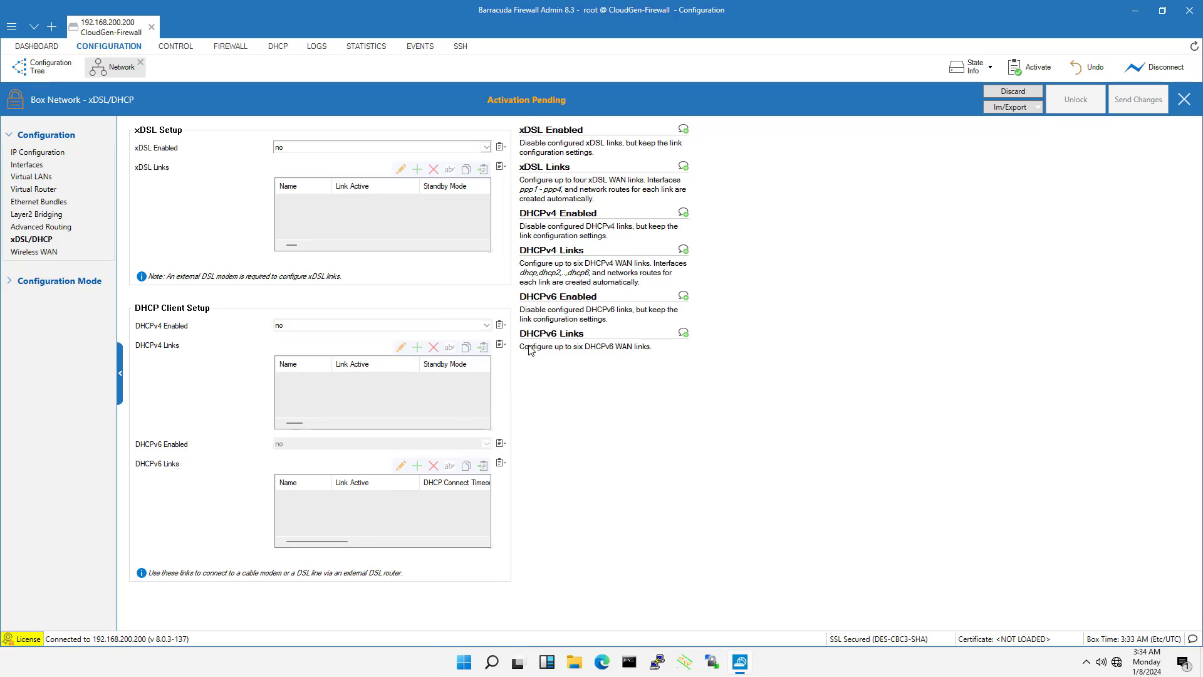
Lock the xDSL/DHCP page again and set xDSL Enabled to yes
{"action": "left_click", "coordinate": [721, 269]}
{"action": "left_click", "coordinate": [1087, 103]}
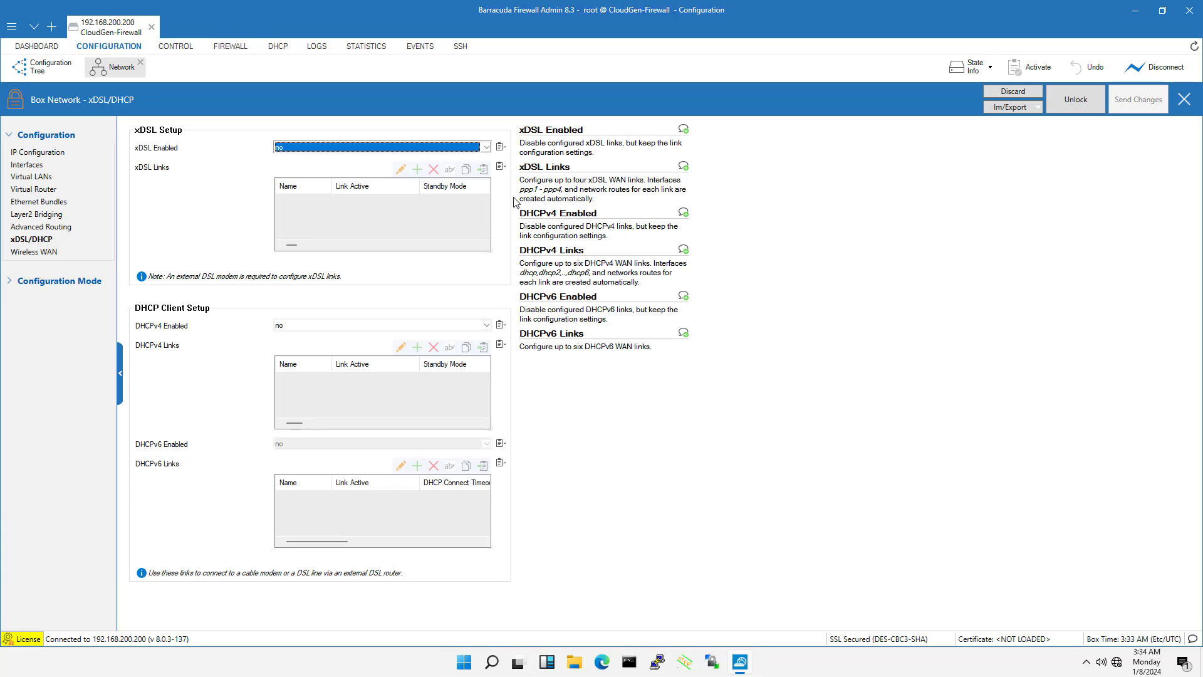
{"action": "left_click", "coordinate": [393, 152]}
{"action": "left_click", "coordinate": [389, 158]}
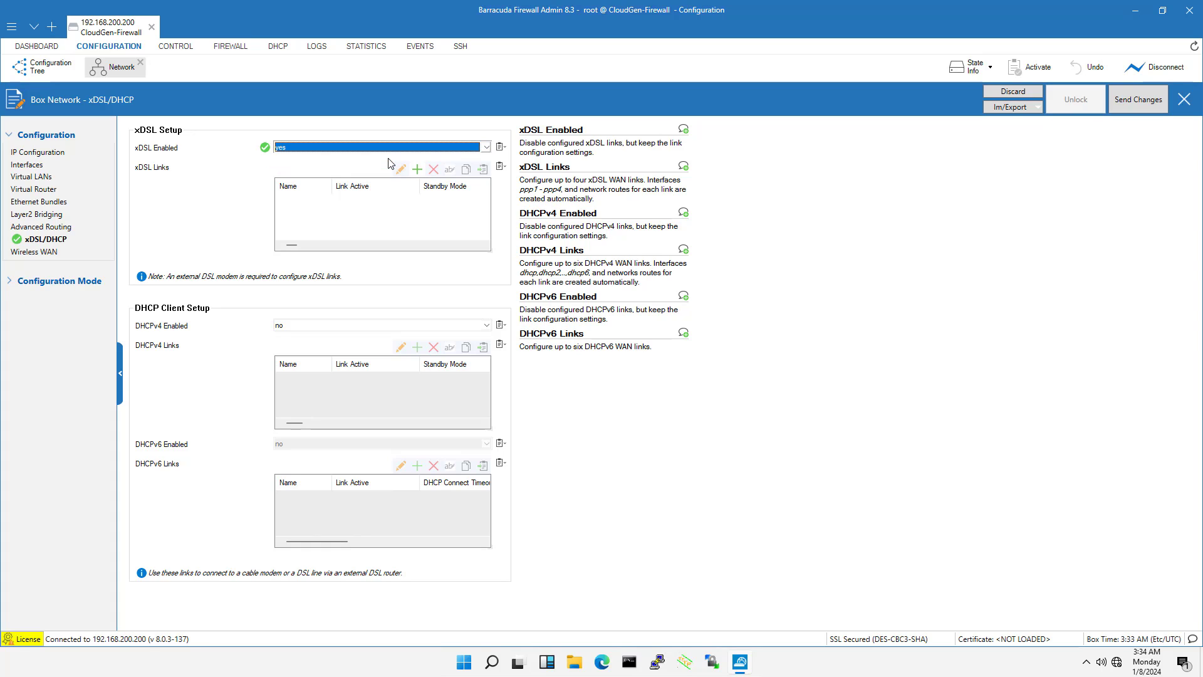
Add an xDSL link named XDSL01 with connection type PPPoE (RFC2516) on Ethernet interface eth1
{"action": "left_click", "coordinate": [418, 170]}
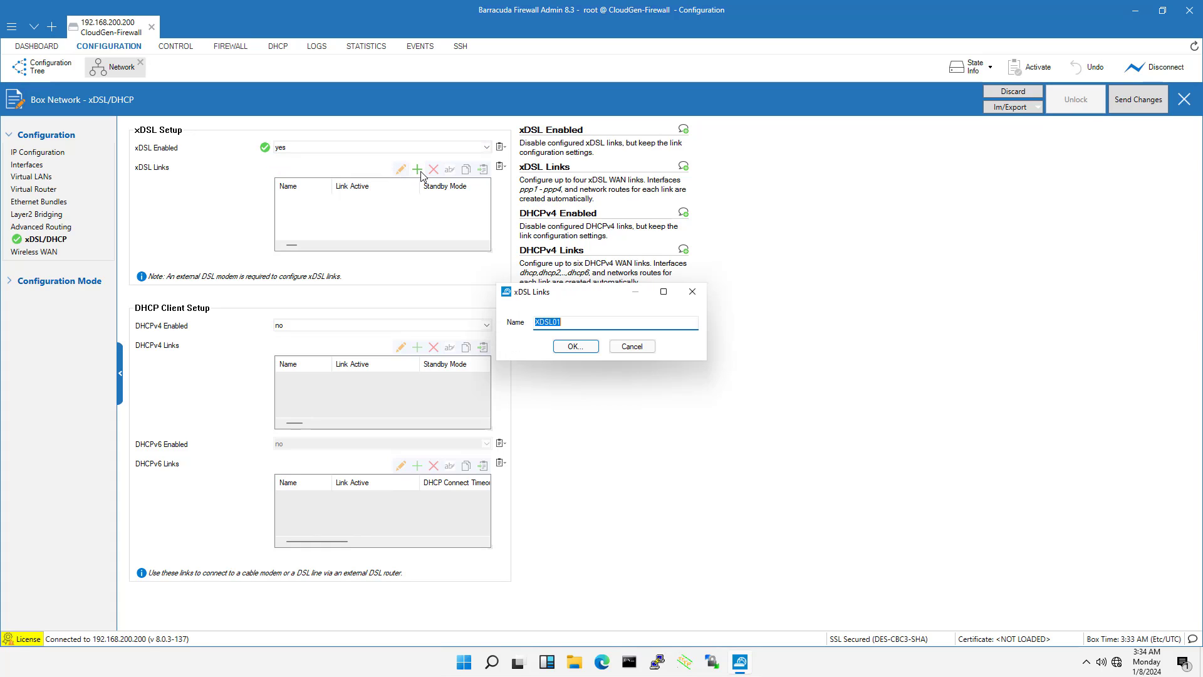
{"action": "left_click", "coordinate": [573, 345]}
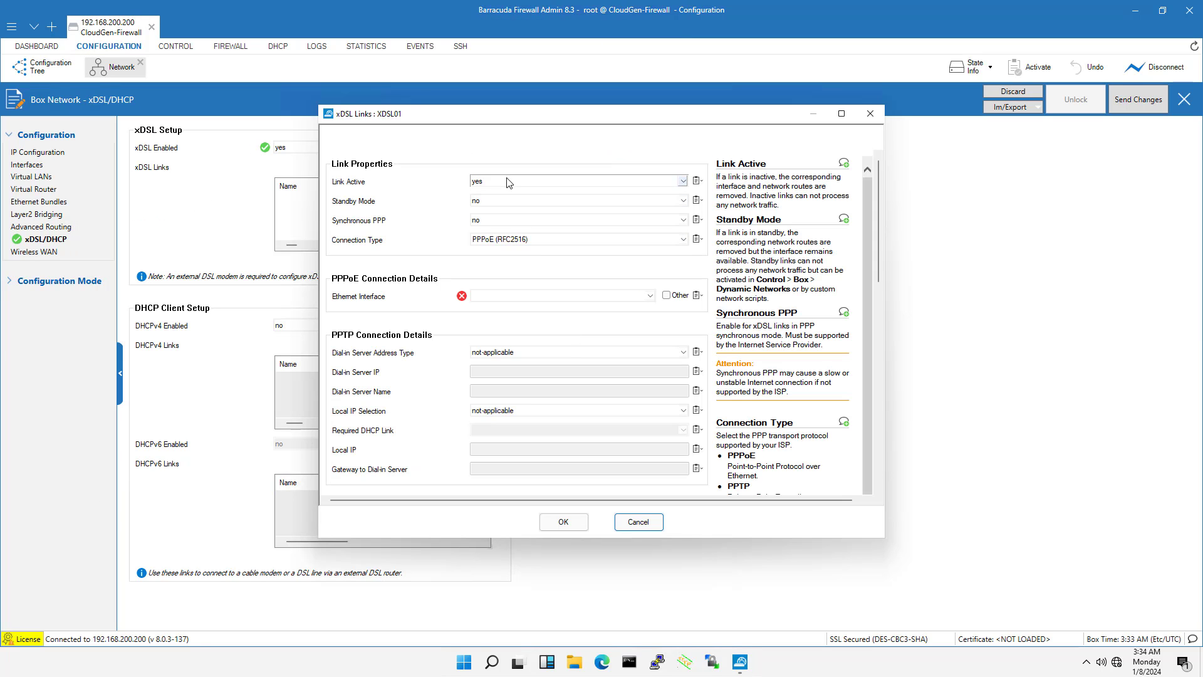
{"action": "left_click", "coordinate": [510, 240]}
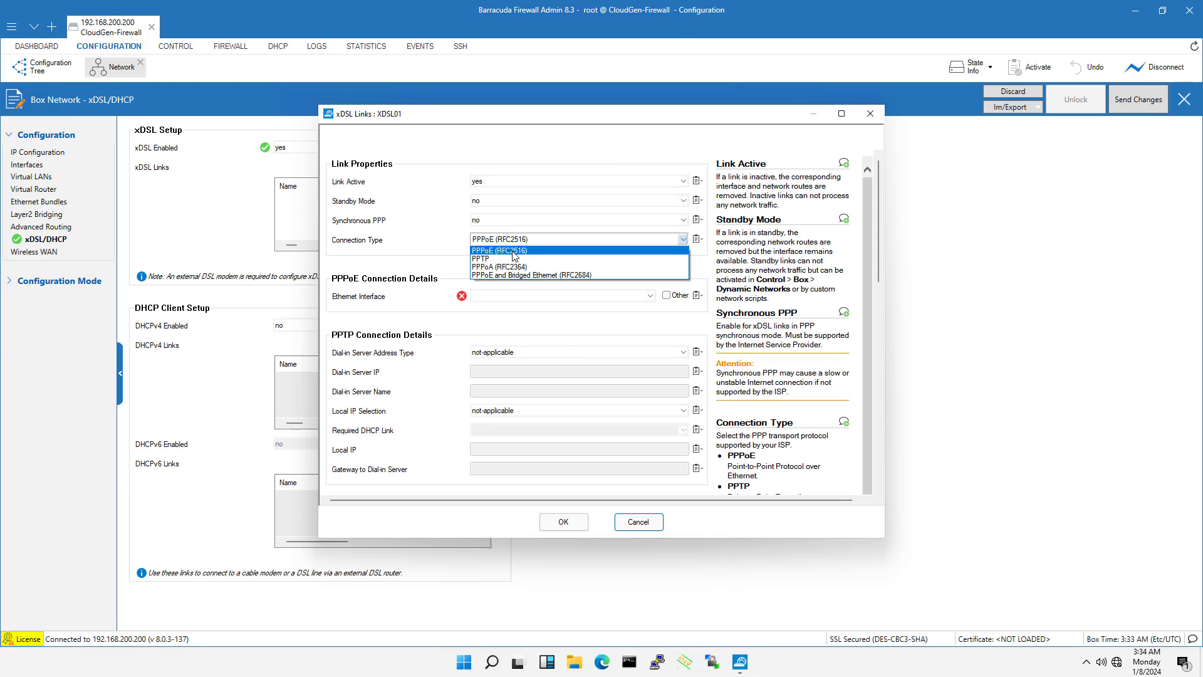
{"action": "left_click", "coordinate": [514, 250]}
{"action": "left_click", "coordinate": [520, 294]}
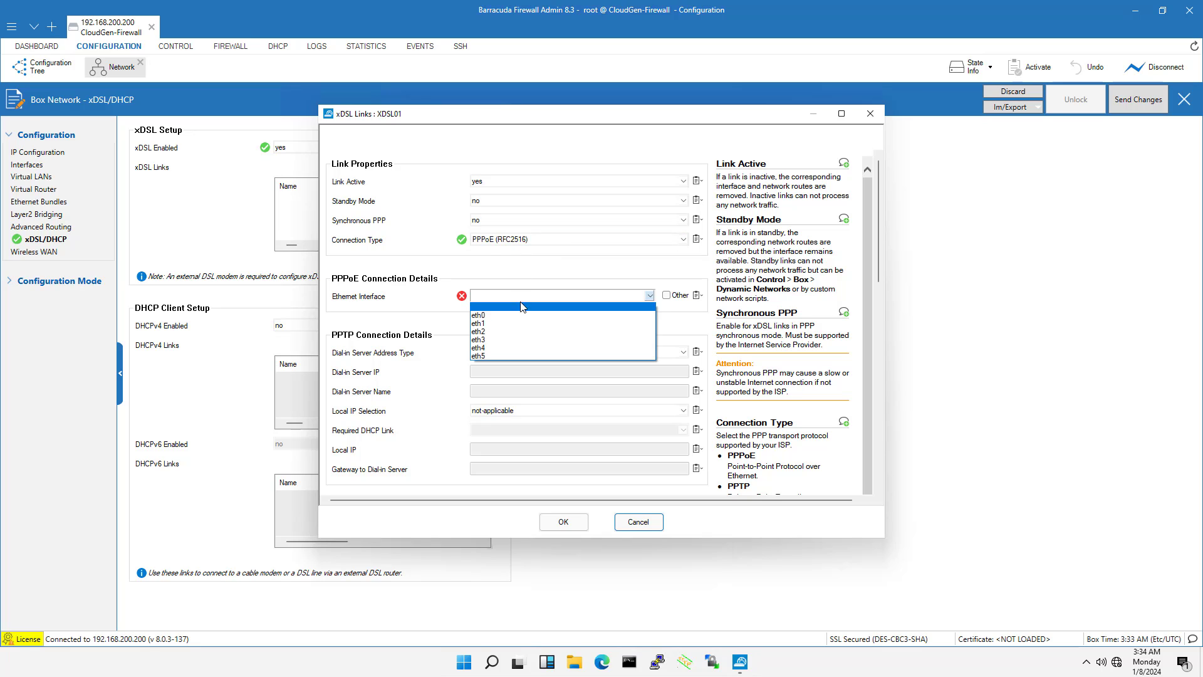
{"action": "left_click", "coordinate": [520, 323]}
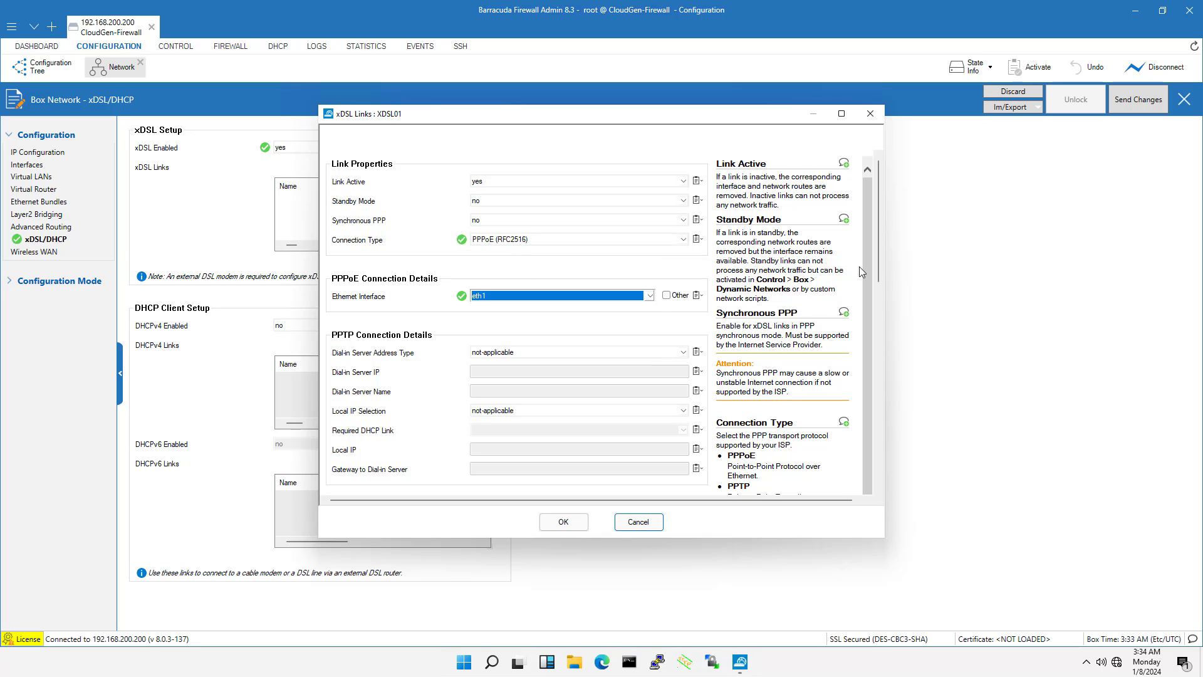
Set the link's authentication method to PAP_or_CHAP, enter the user access ID and the access password with its confirmation, and confirm the link
{"action": "left_click_drag", "start_coordinate": [877, 247], "coordinate": [880, 362]}
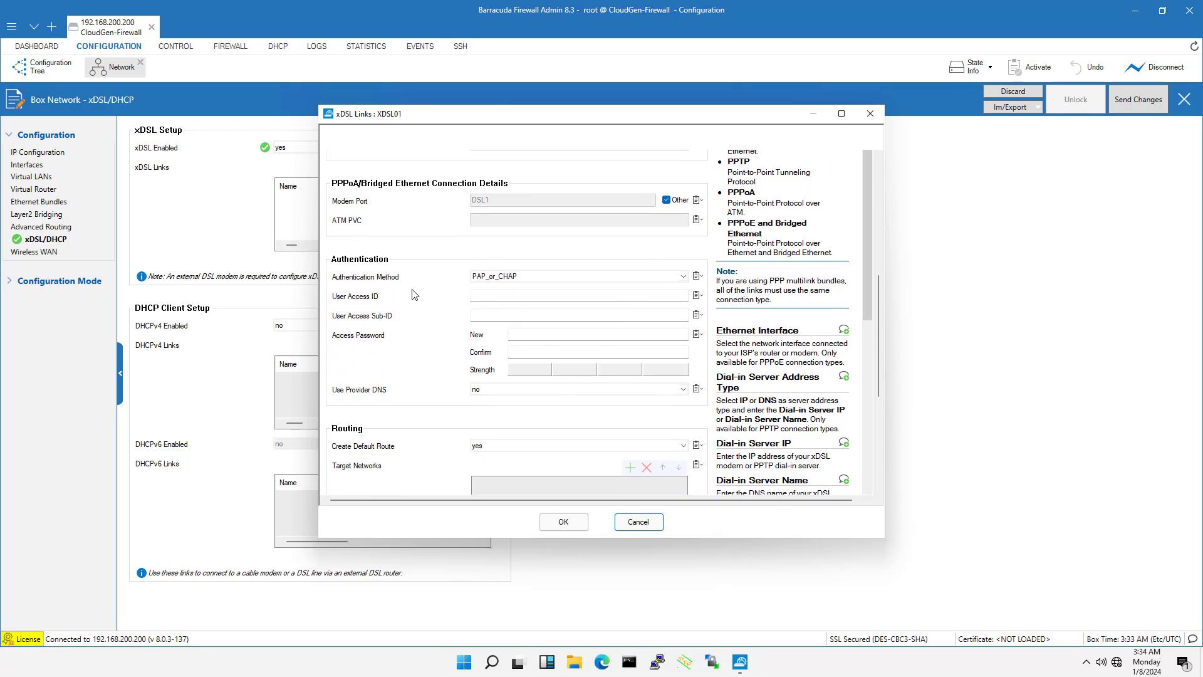
{"action": "left_click", "coordinate": [515, 277]}
{"action": "left_click", "coordinate": [508, 295]}
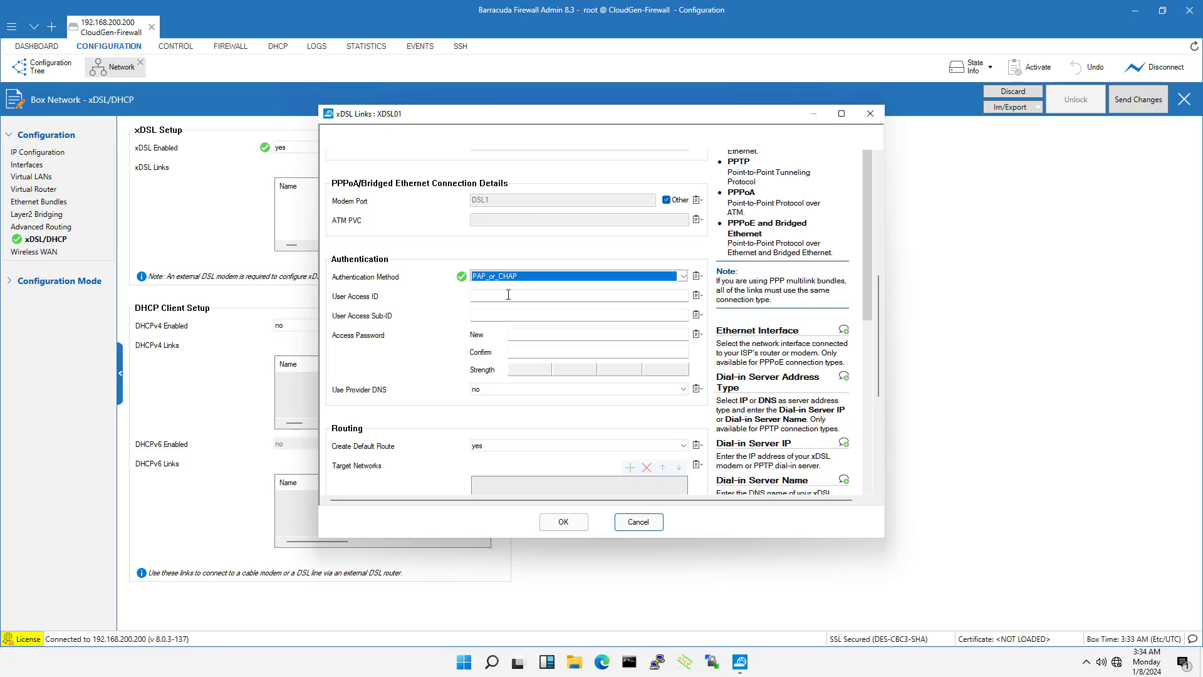
{"action": "left_click", "coordinate": [508, 294]}
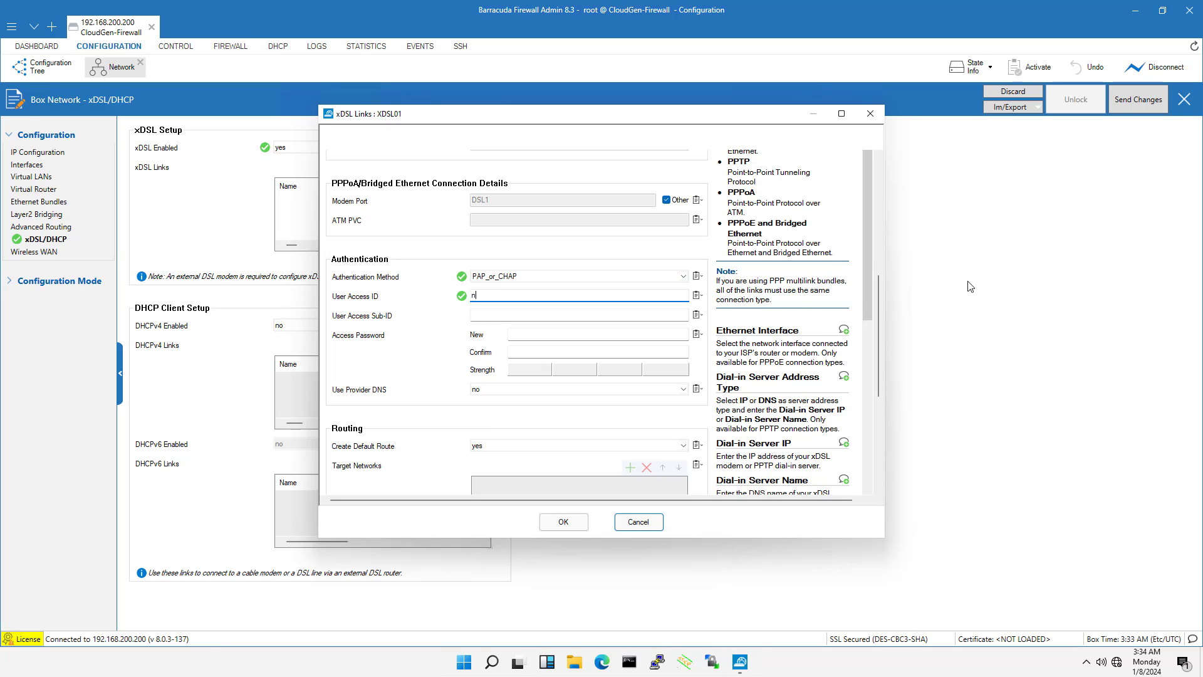
{"action": "left_click", "coordinate": [561, 335]}
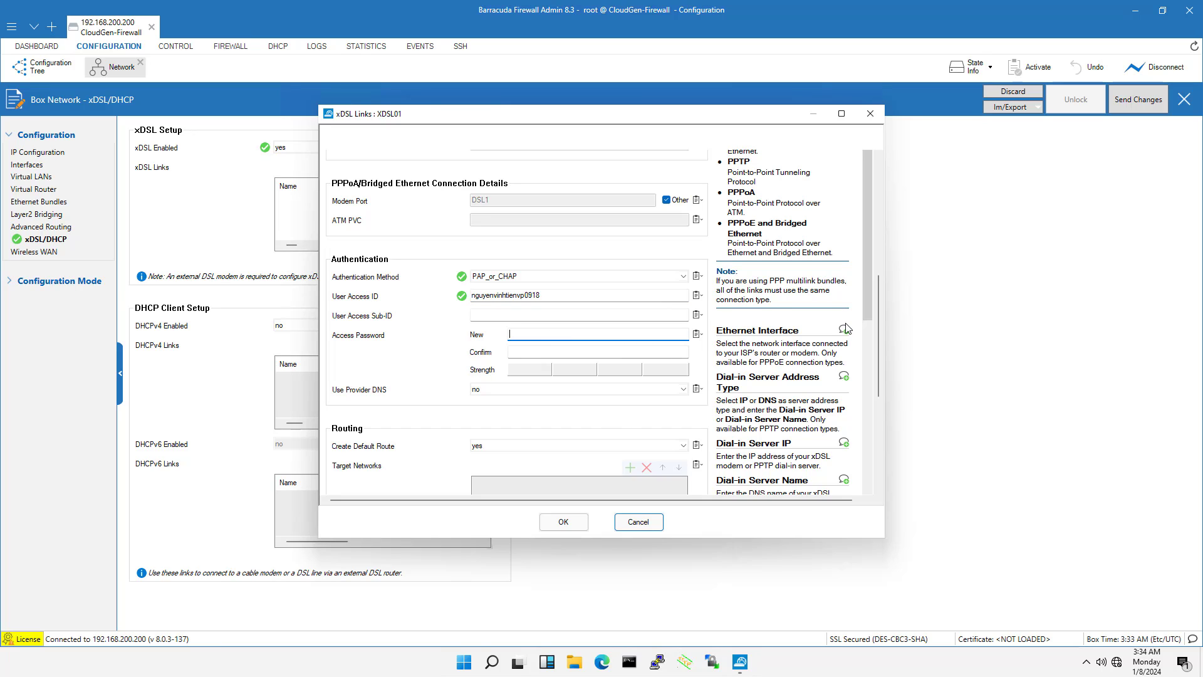
{"action": "type", "text": "•••••••••••"}
{"action": "key", "text": "Tab"}
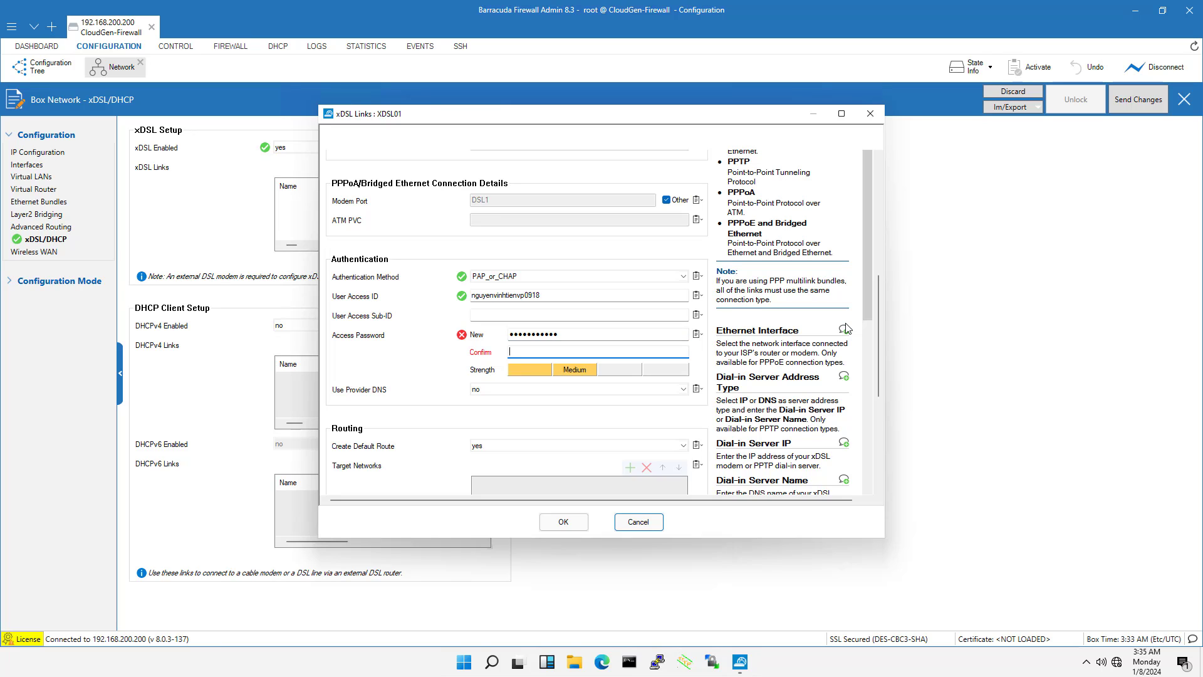
{"action": "type", "text": "•••••••••••"}
{"action": "left_click", "coordinate": [580, 525]}
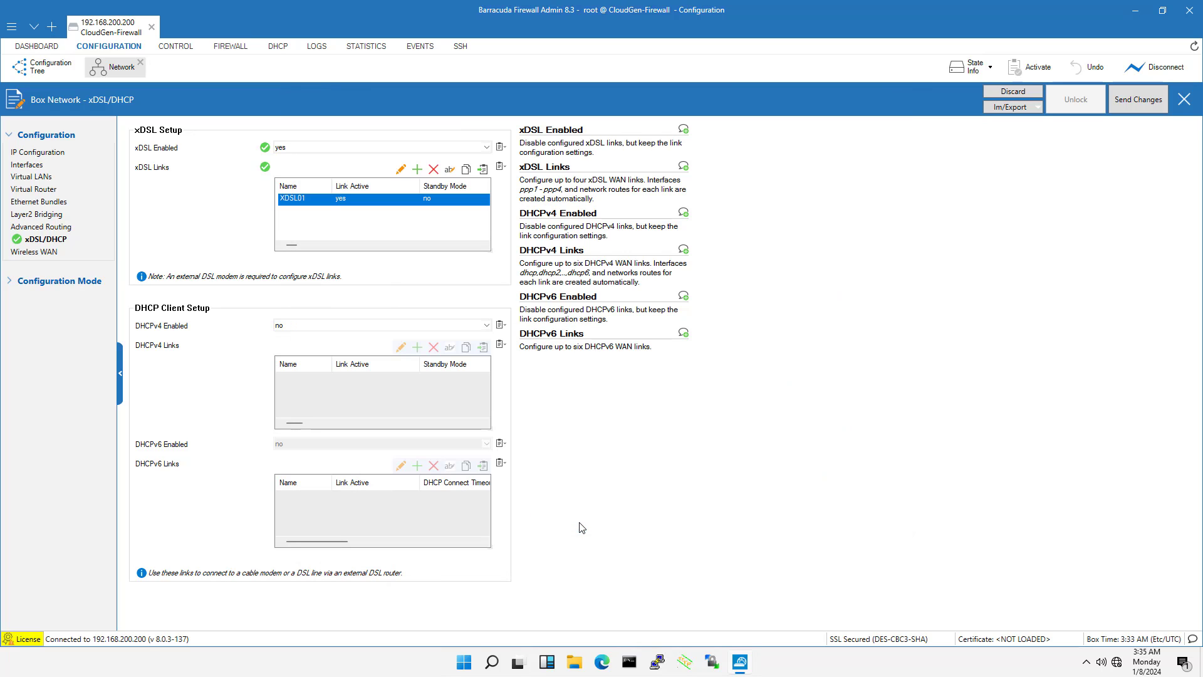
Send the xDSL link settings to the firewall and activate them
{"action": "left_click", "coordinate": [1135, 104]}
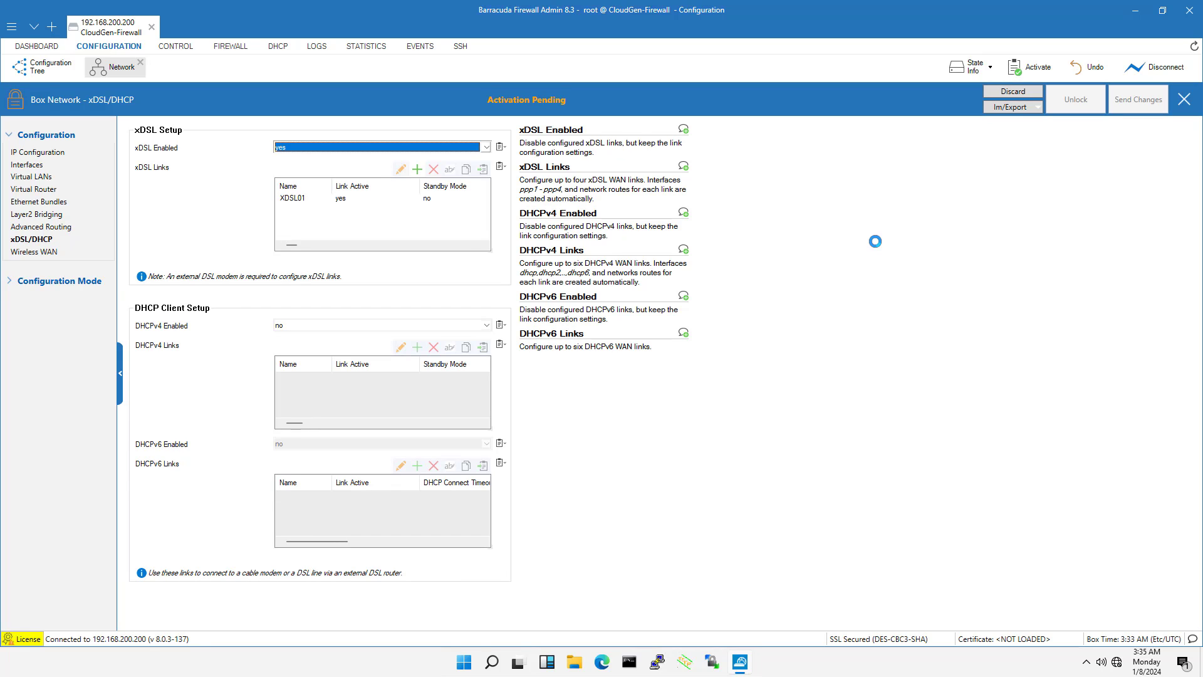
{"action": "left_click", "coordinate": [542, 101]}
{"action": "left_click", "coordinate": [513, 344]}
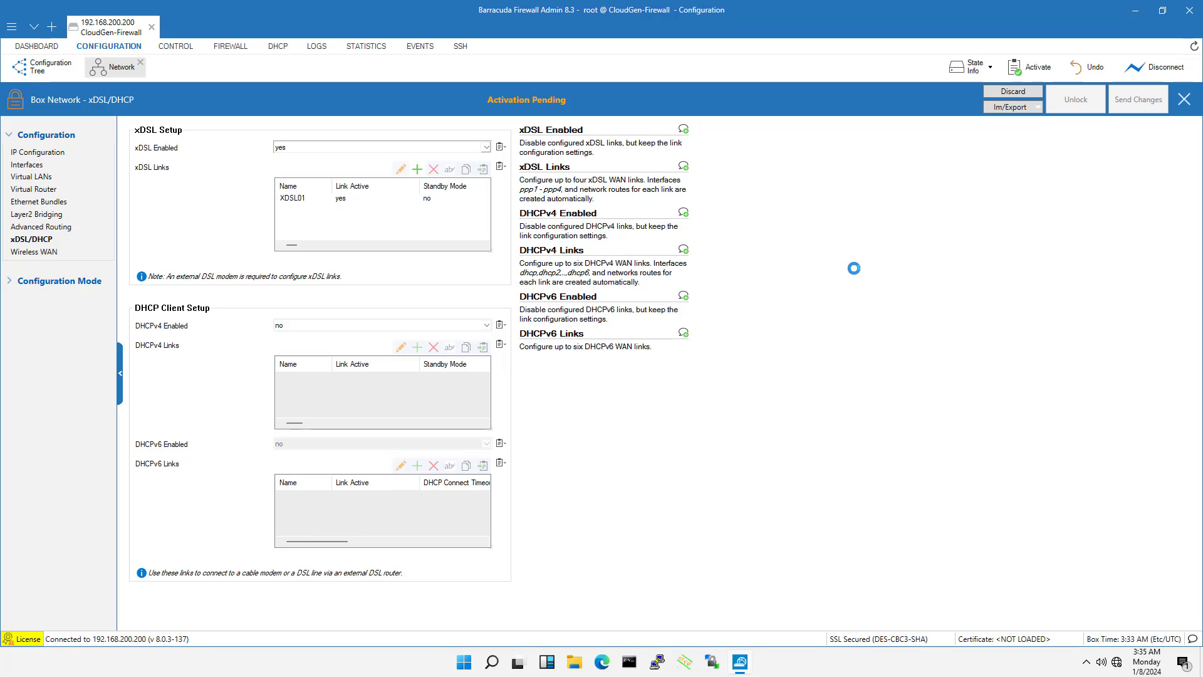
Activate the new network configuration from the Box controls without forcing it, and check the activation report
{"action": "left_click", "coordinate": [176, 46]}
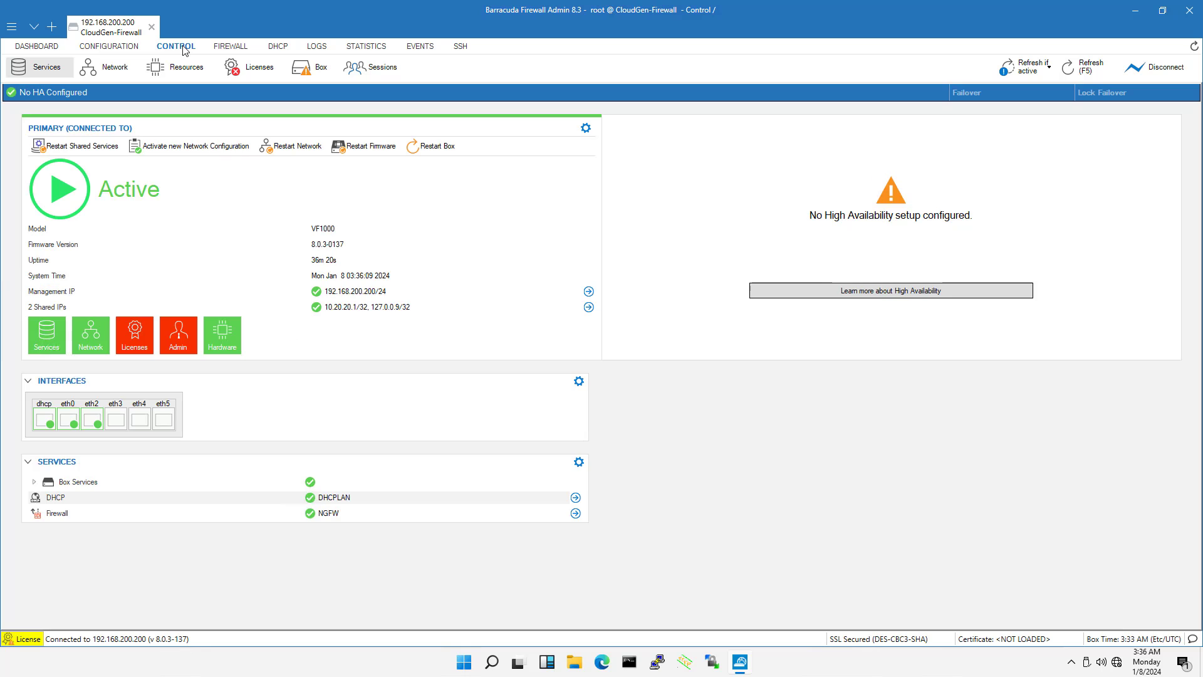
{"action": "left_click", "coordinate": [306, 71]}
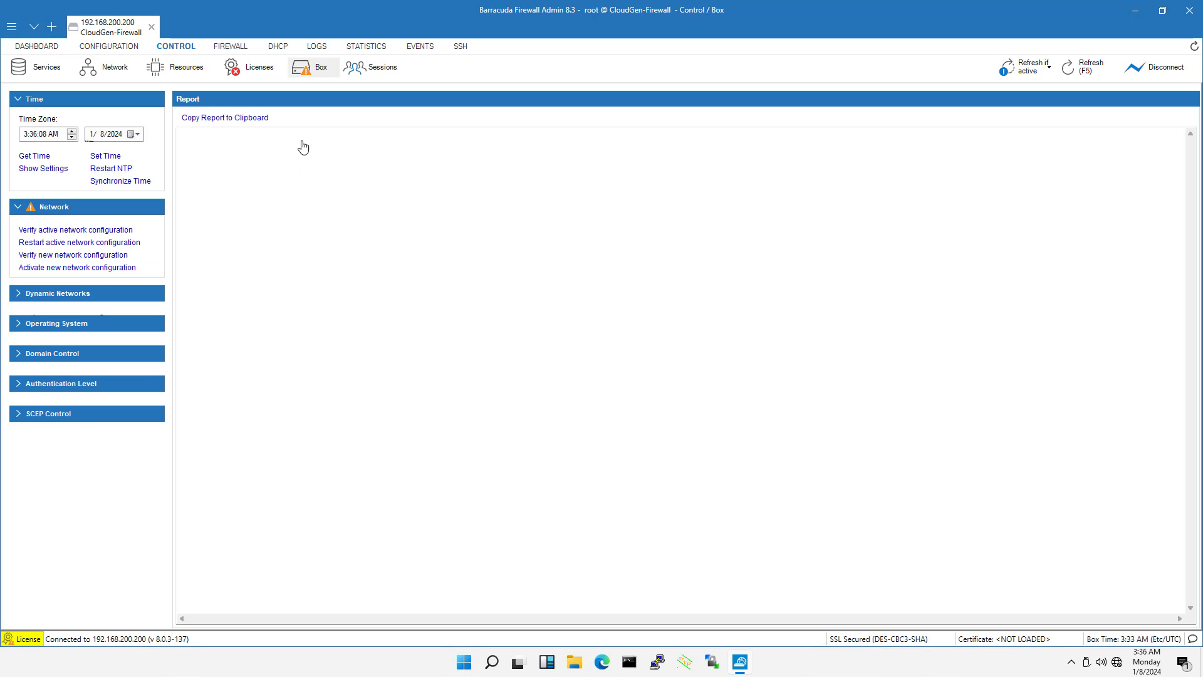
{"action": "left_click", "coordinate": [68, 269]}
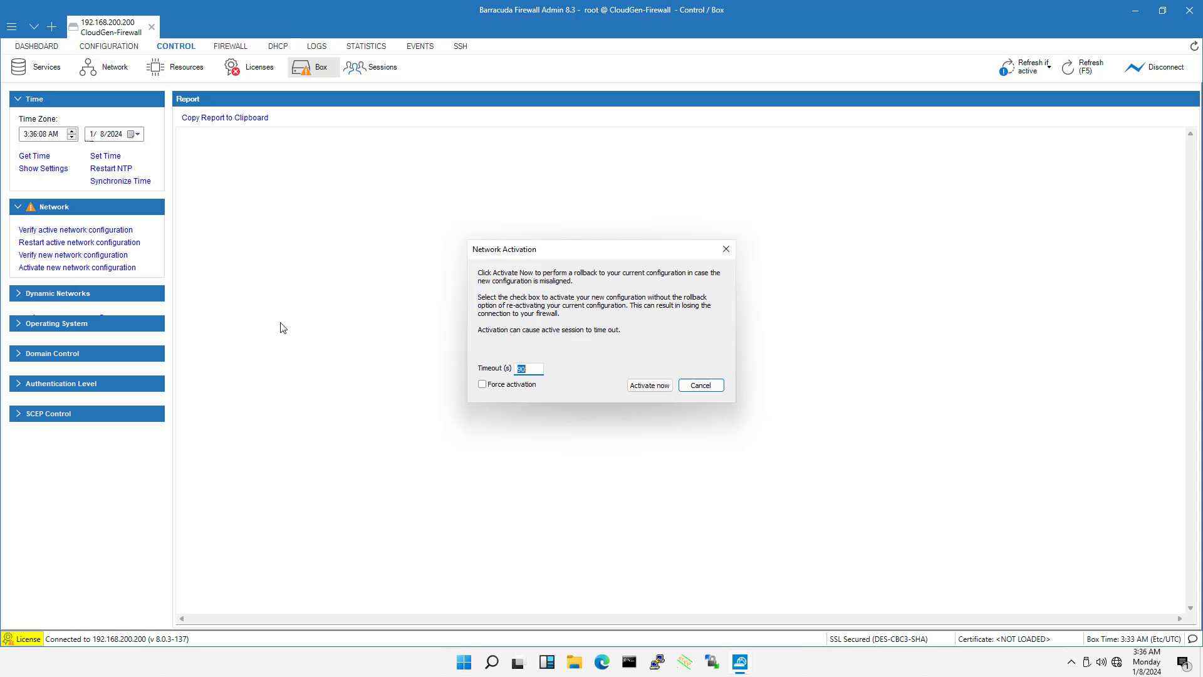
{"action": "left_click", "coordinate": [649, 385]}
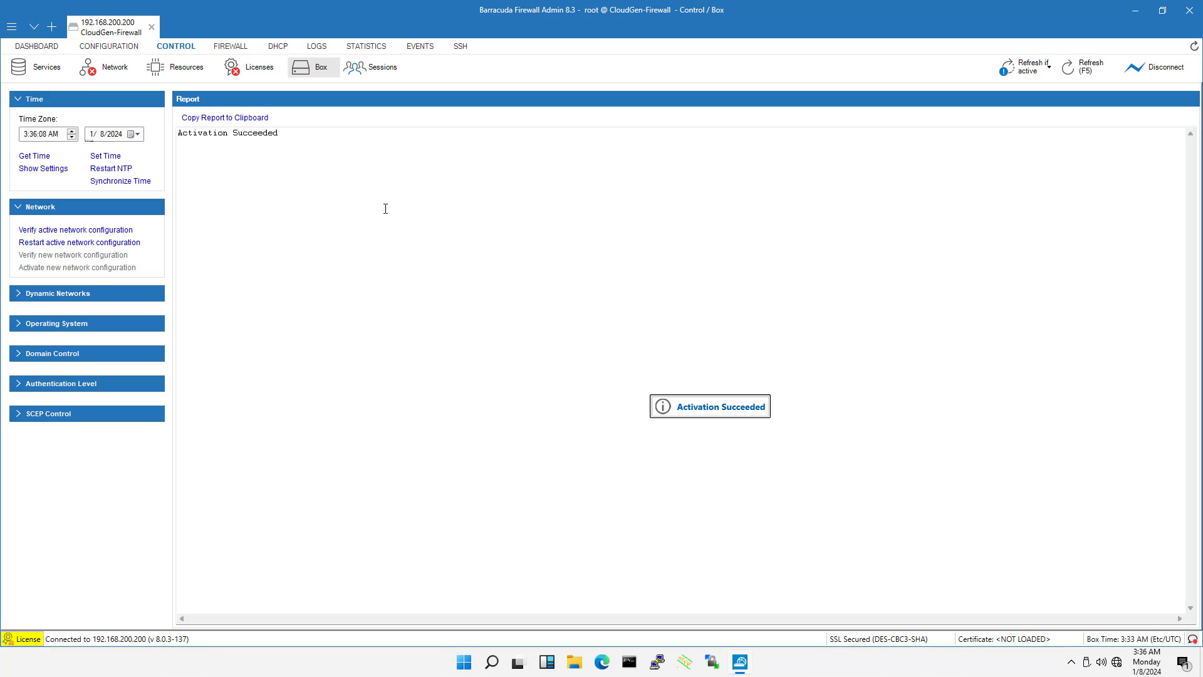
{"action": "left_click_drag", "start_coordinate": [285, 136], "coordinate": [177, 134]}
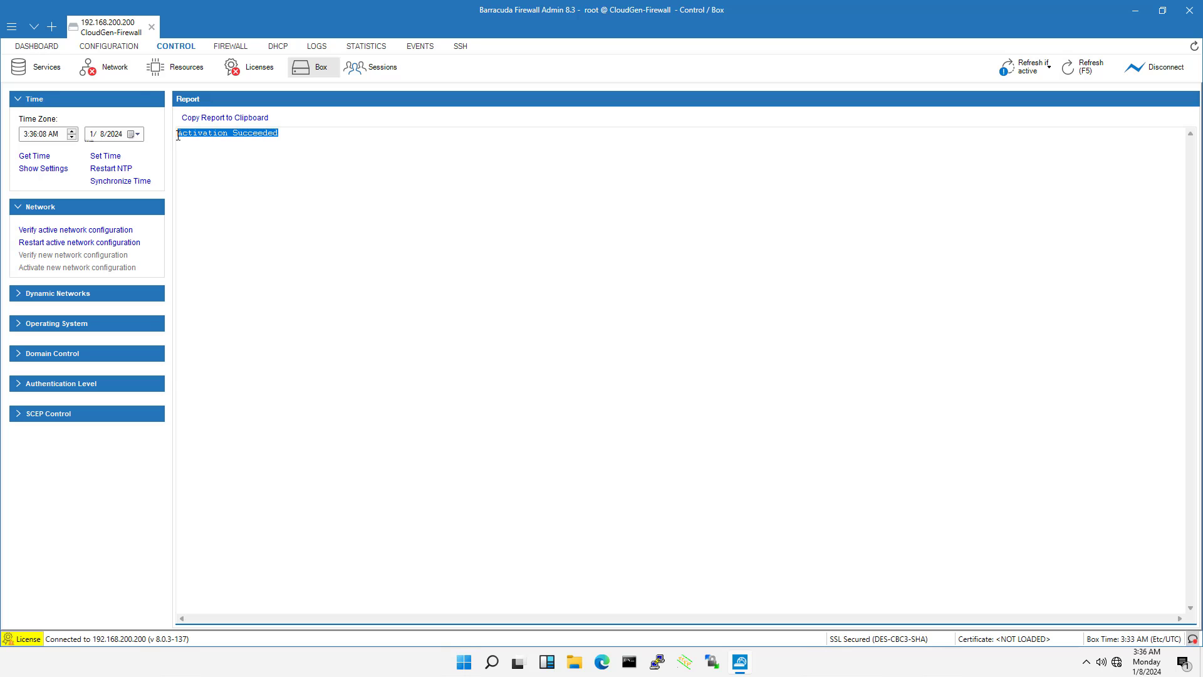
Examine the IP address on the xDSL ppp1 interface in the network status and expand the default routing table
{"action": "left_click", "coordinate": [121, 69]}
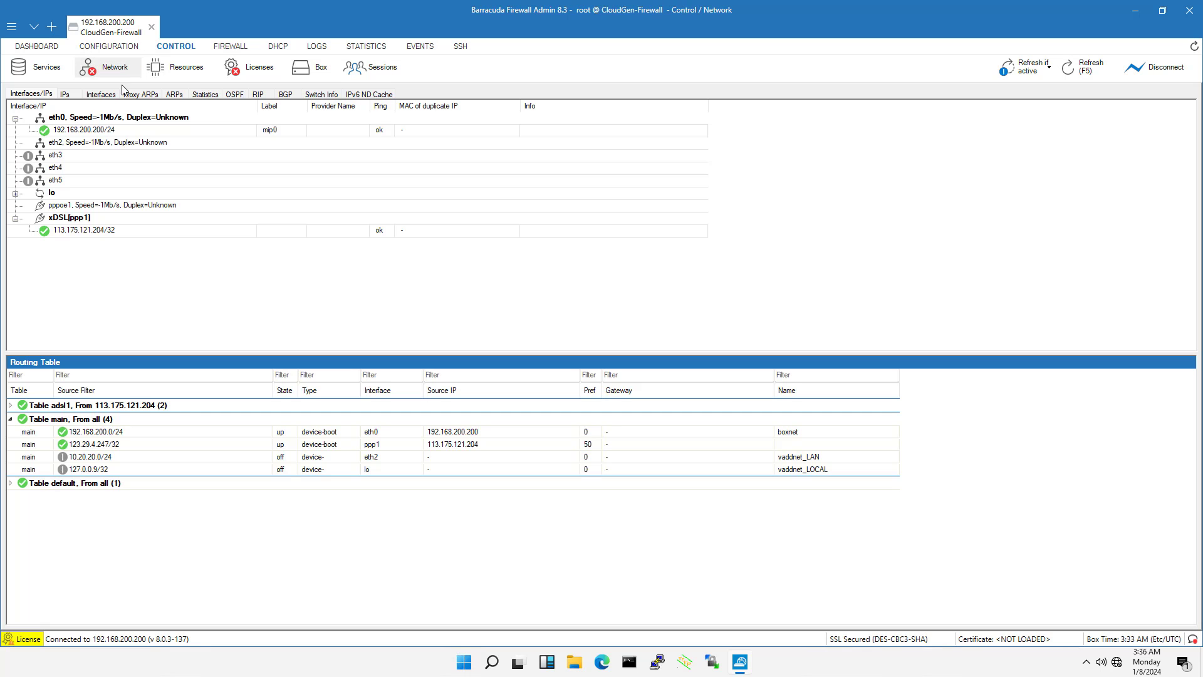
{"action": "left_click", "coordinate": [83, 231]}
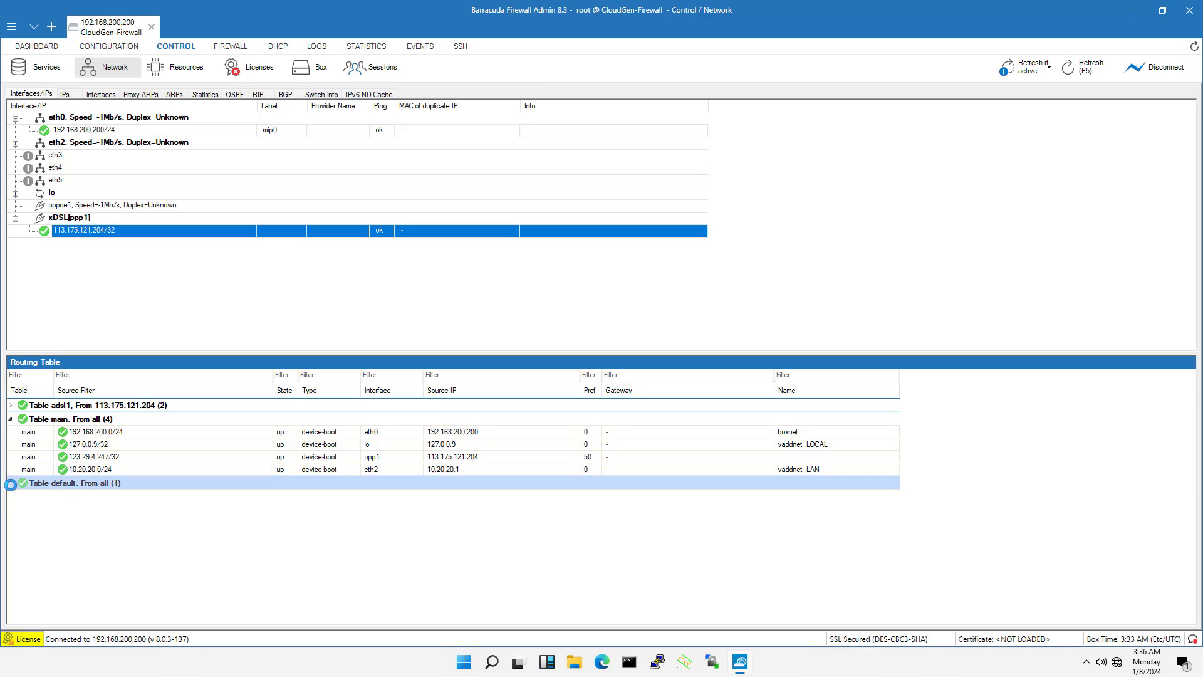
{"action": "left_click", "coordinate": [10, 484]}
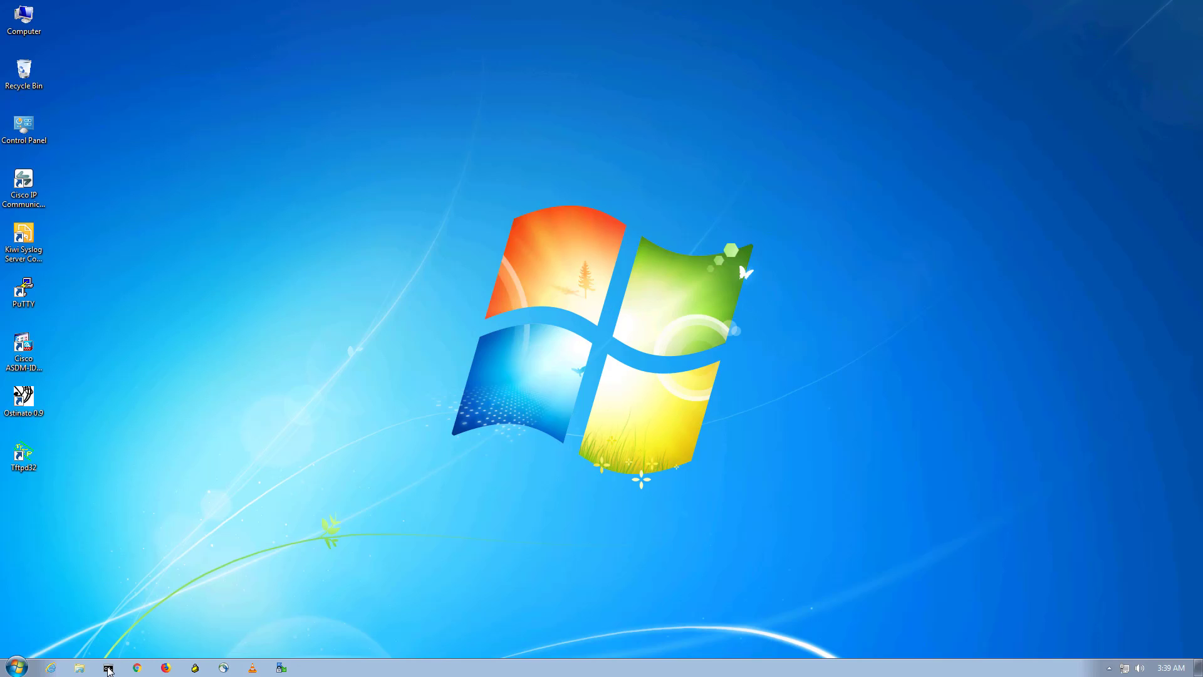
Open Command Prompt on the LAN client and ping google.com to test Internet access over PPPoE
{"action": "left_click", "coordinate": [108, 668]}
{"action": "type", "text": "ping google."}
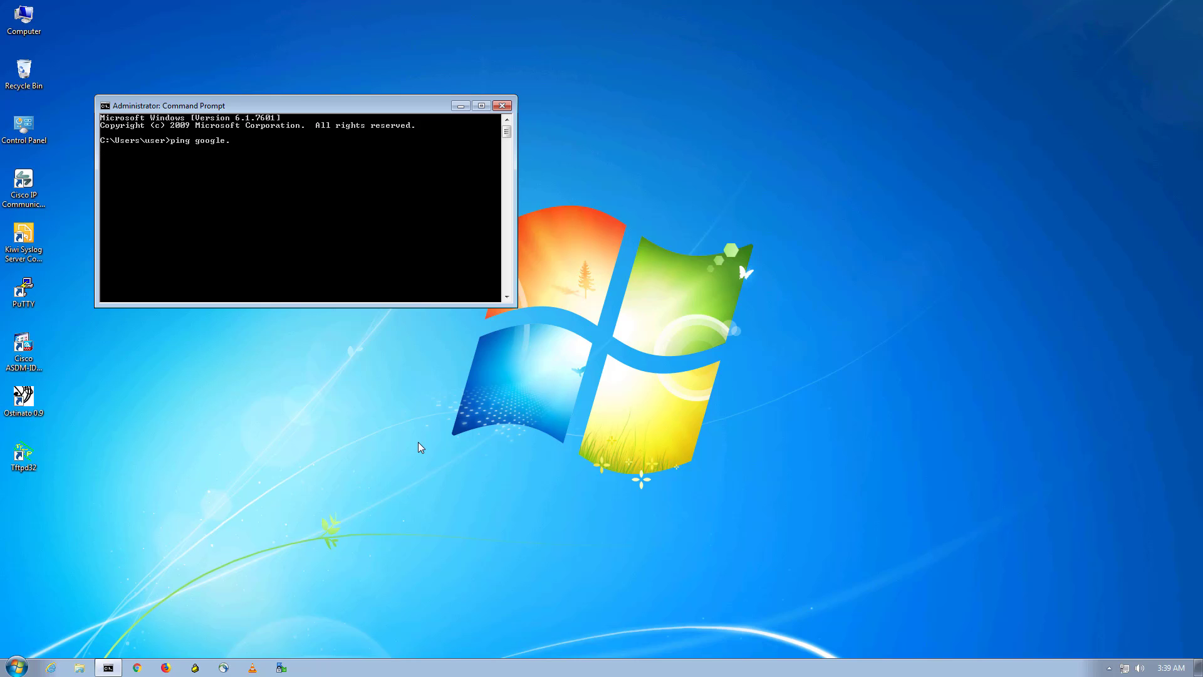
{"action": "type", "text": "com"}
{"action": "key", "text": "Return"}
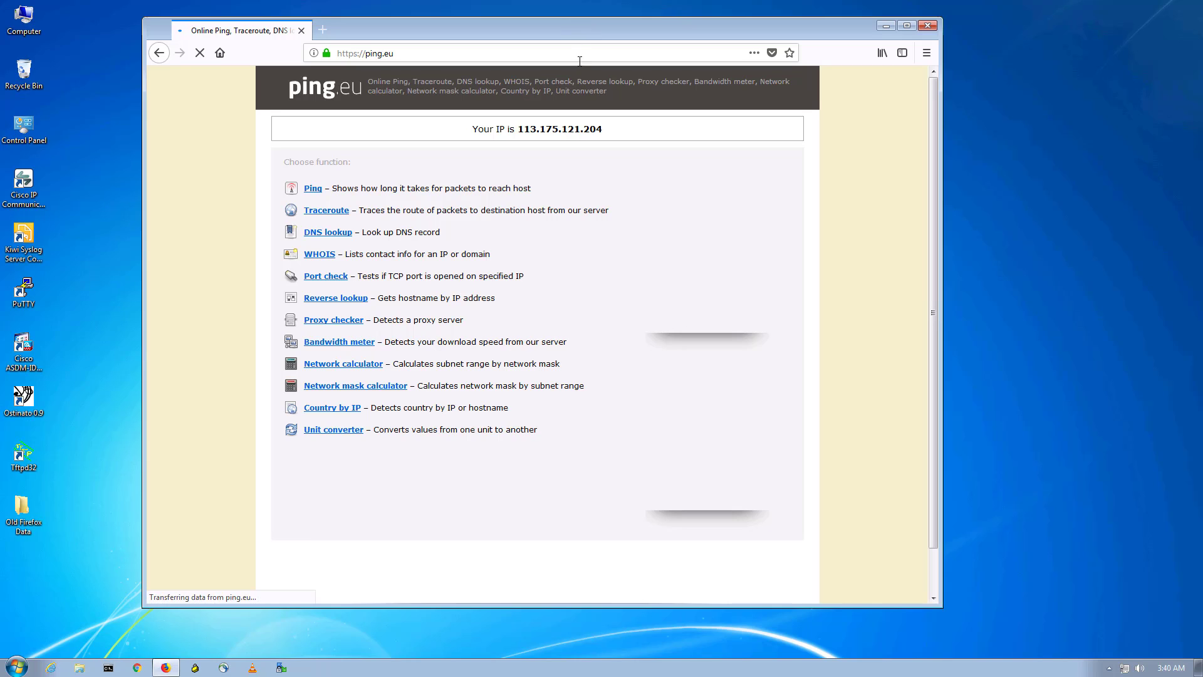
Check the client's public IP address on ping.eu in the browser
{"action": "left_click_drag", "start_coordinate": [473, 129], "coordinate": [620, 133]}
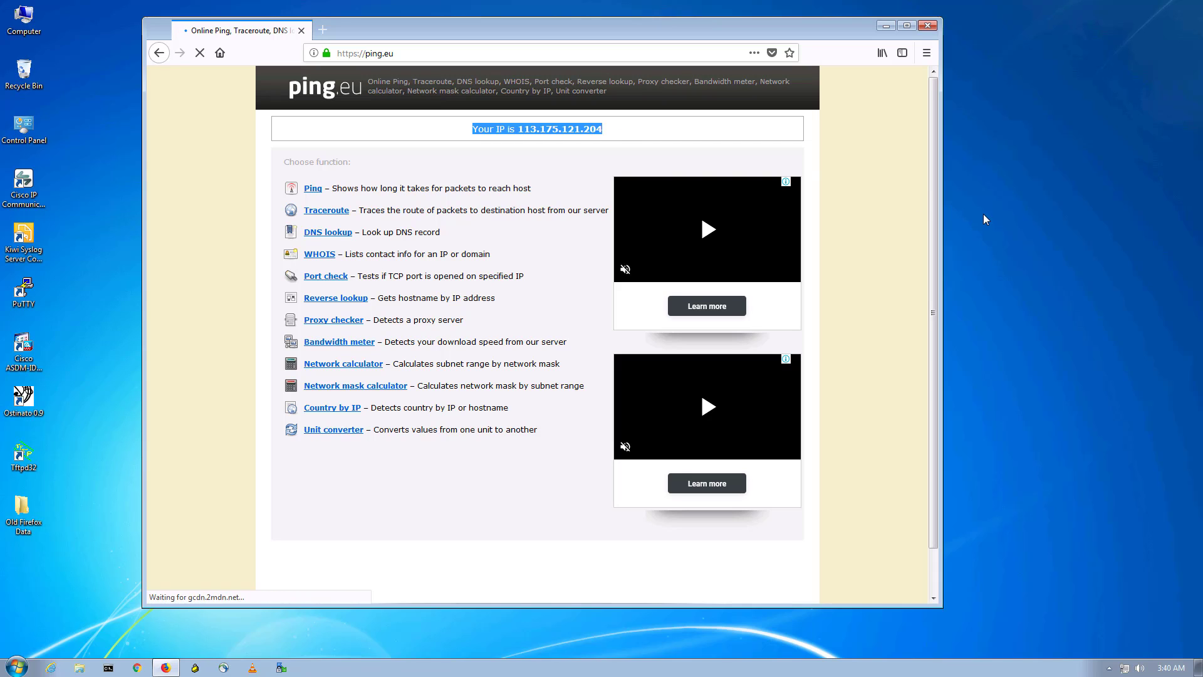